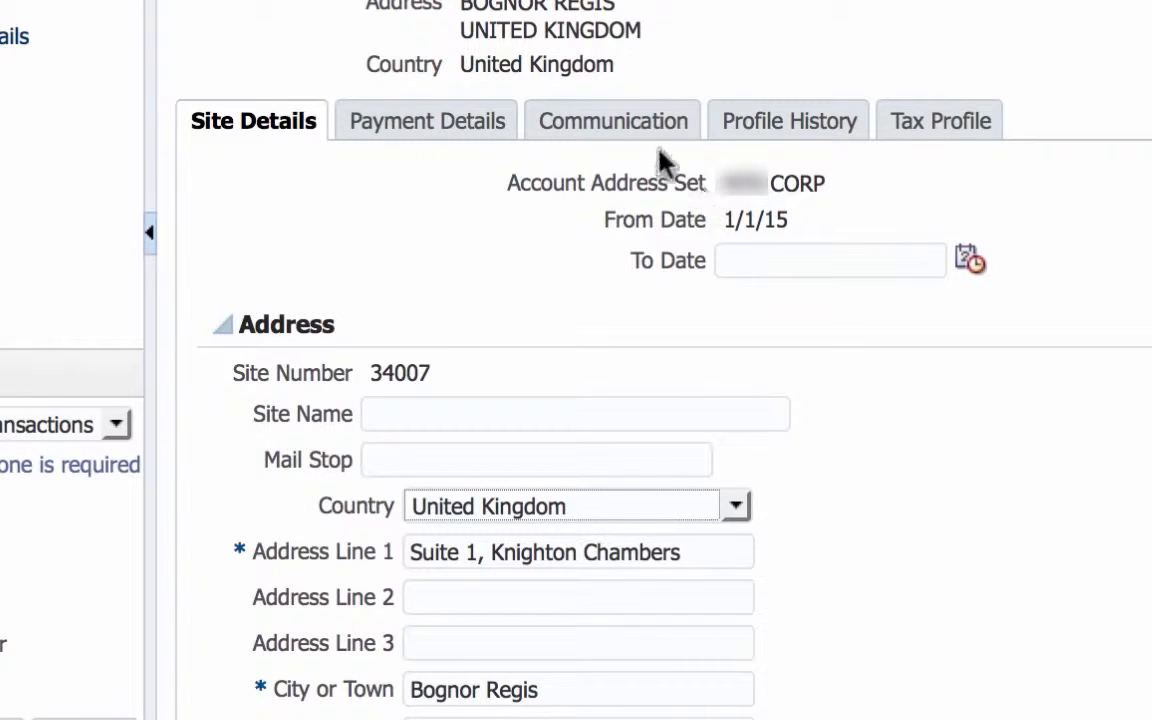
# Step: Set the transaction tax rounding level to Line and the rounding rule to Nearest in the site's tax profile
pyautogui.click(940, 133)
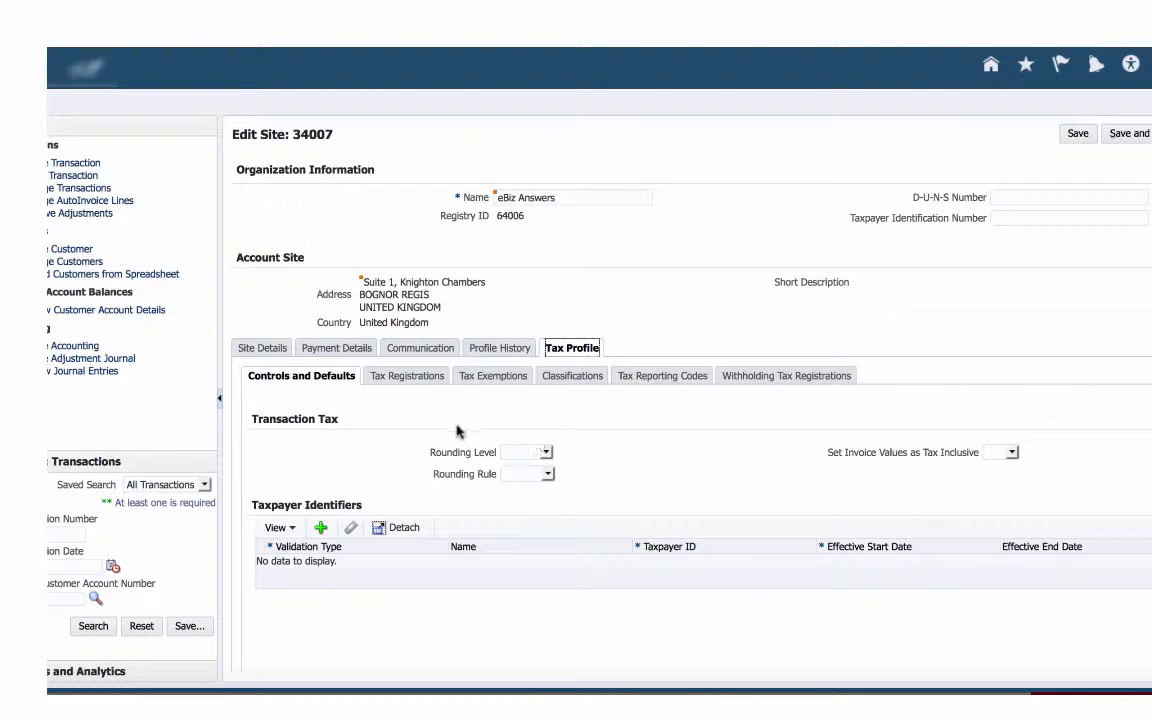
pyautogui.click(547, 453)
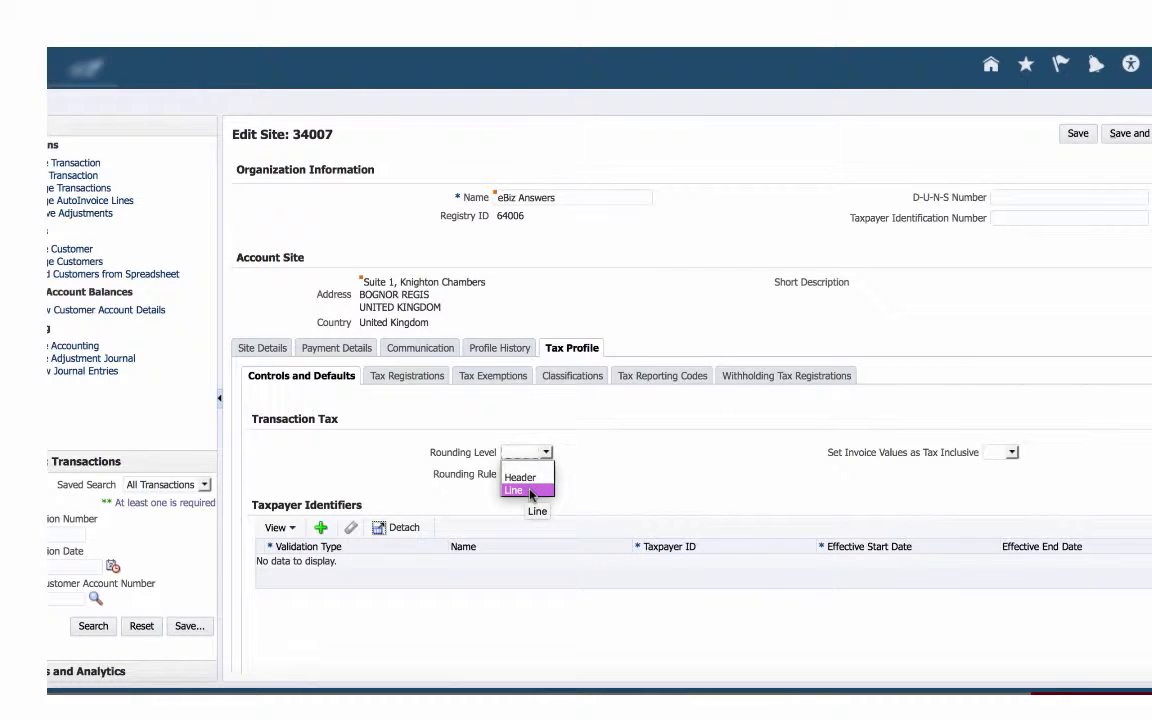
pyautogui.click(530, 491)
pyautogui.click(548, 476)
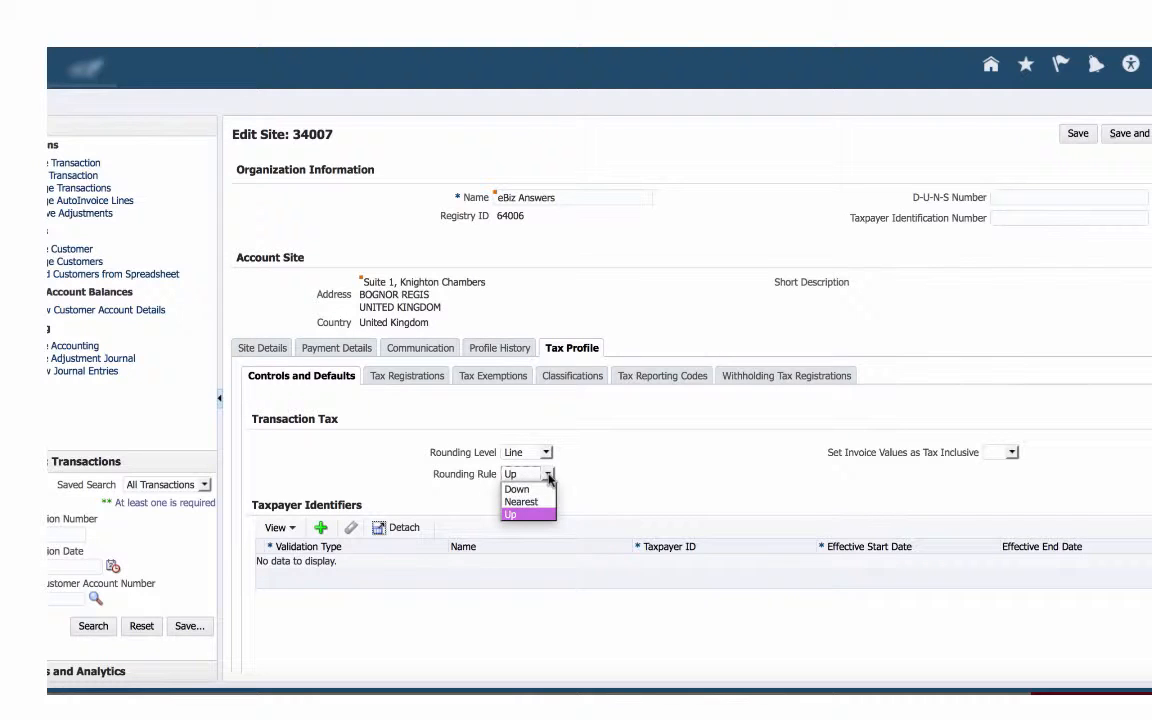
pyautogui.click(524, 502)
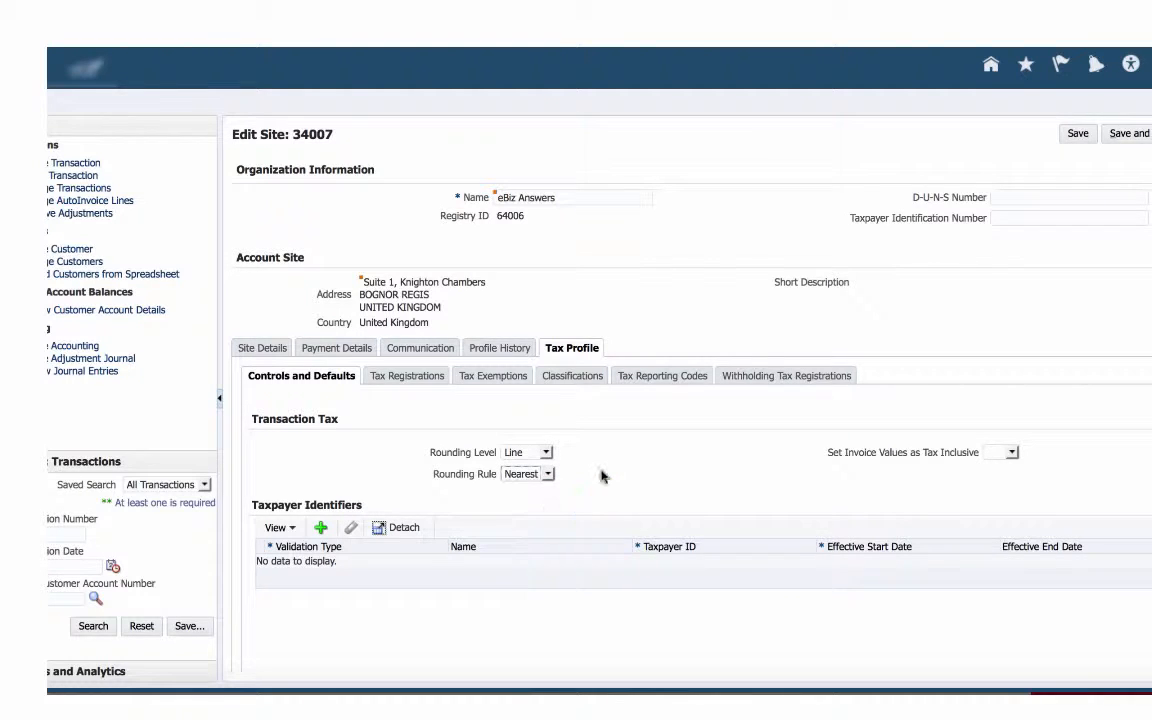
# Step: Fill in the site's tax registration with country United Kingdom, a tax registration number and type VAT, and try to save it
pyautogui.click(405, 378)
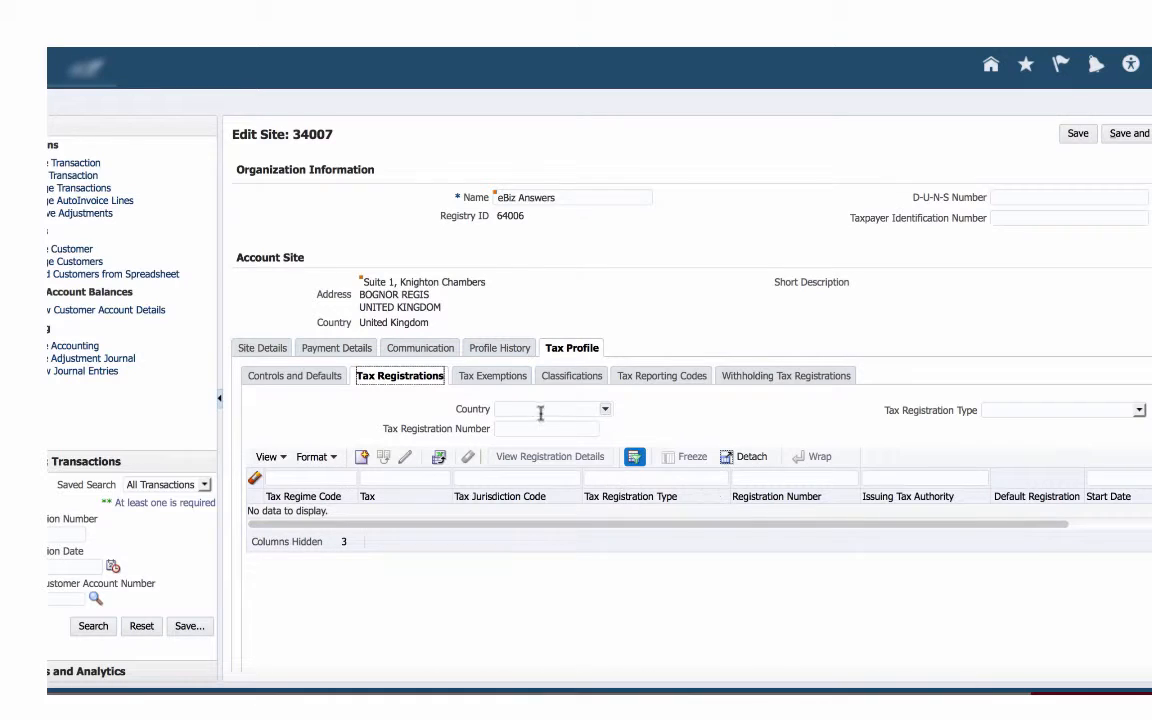
pyautogui.click(526, 409)
pyautogui.write('United Kingdom')
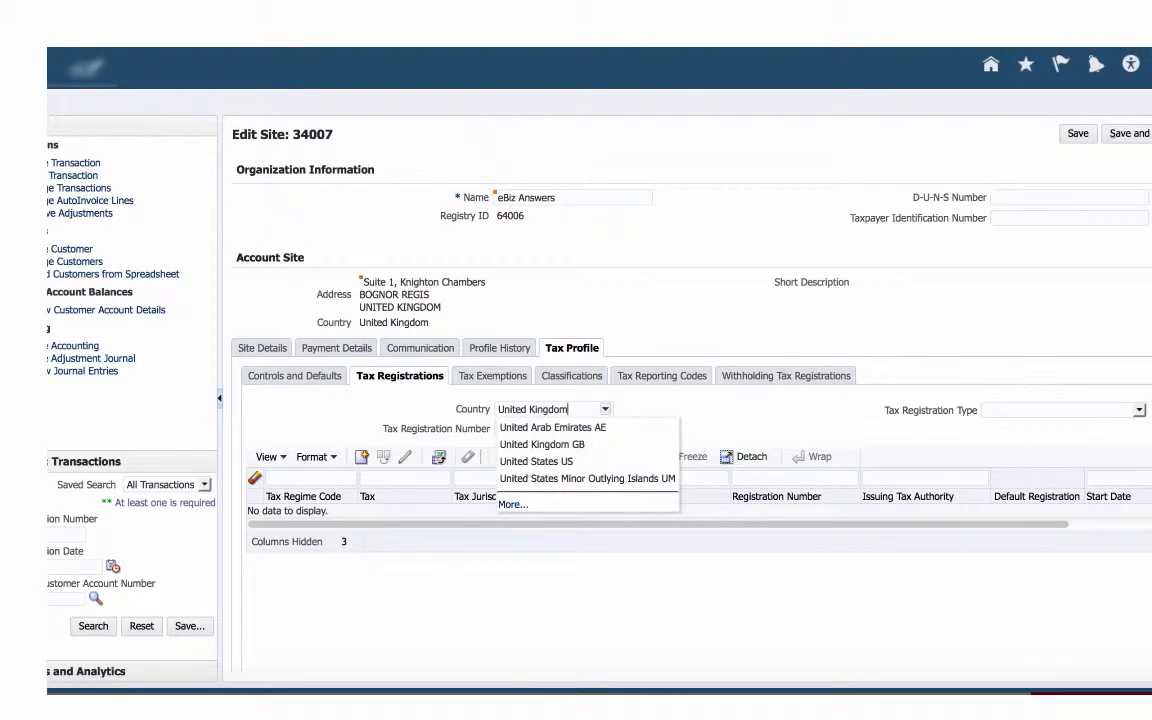
pyautogui.press('Tab')
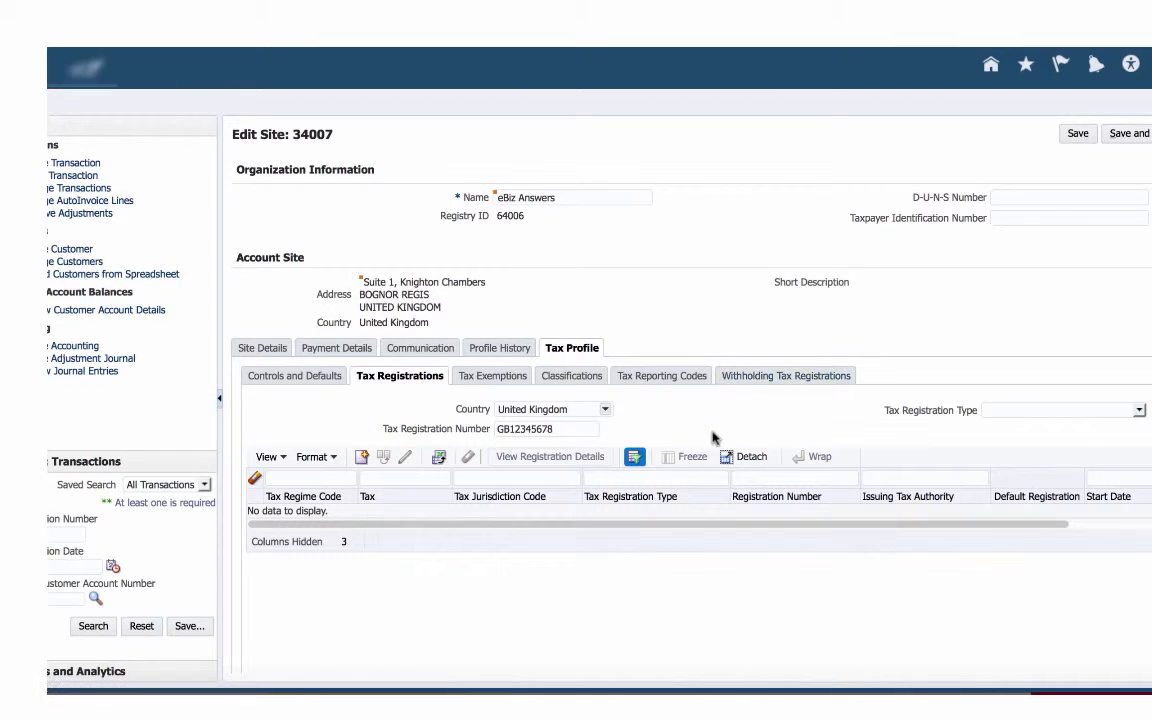
pyautogui.click(1139, 410)
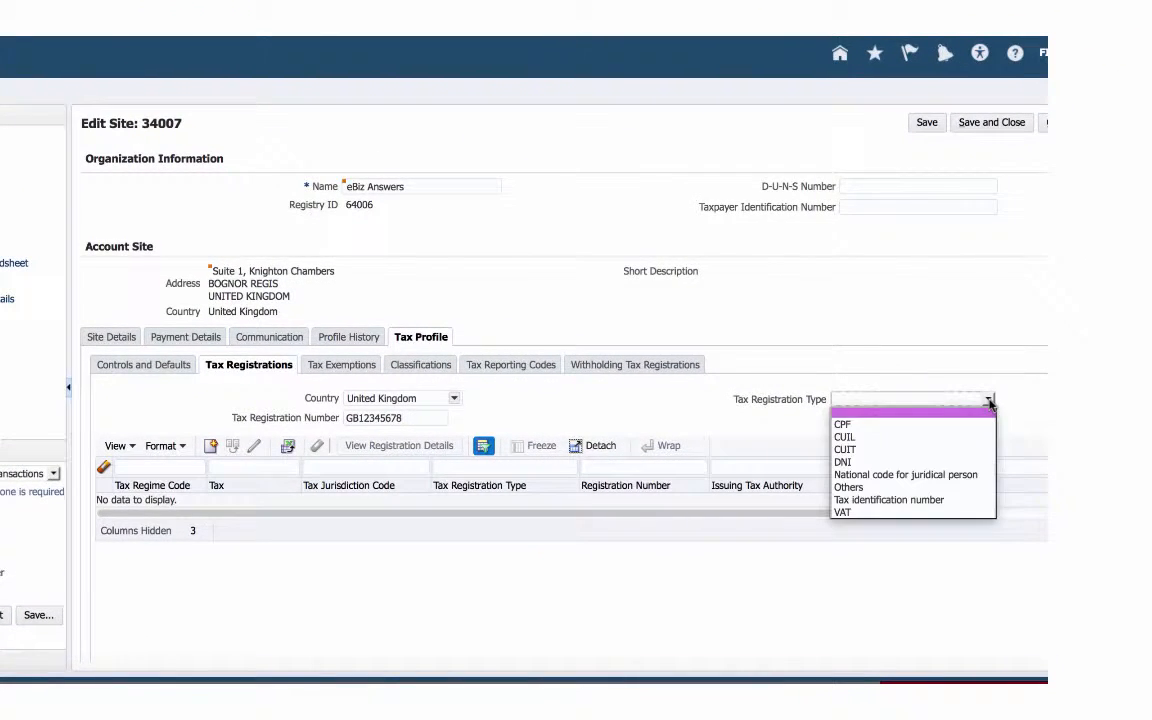
pyautogui.click(866, 512)
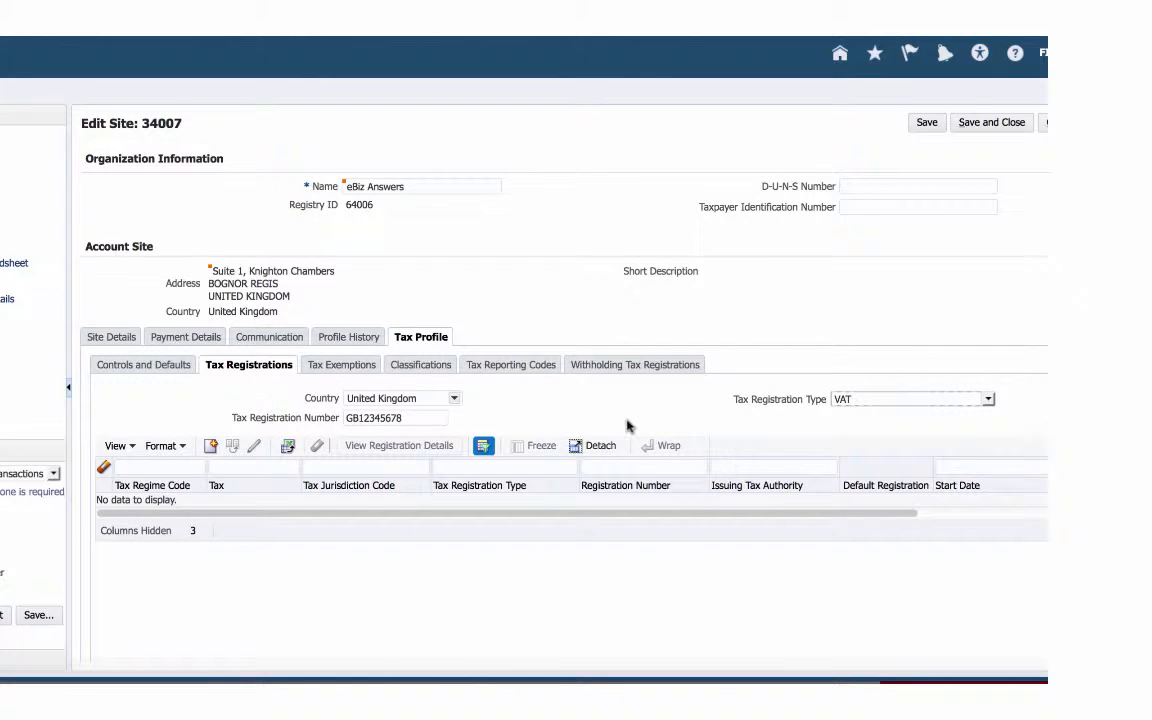
pyautogui.click(930, 122)
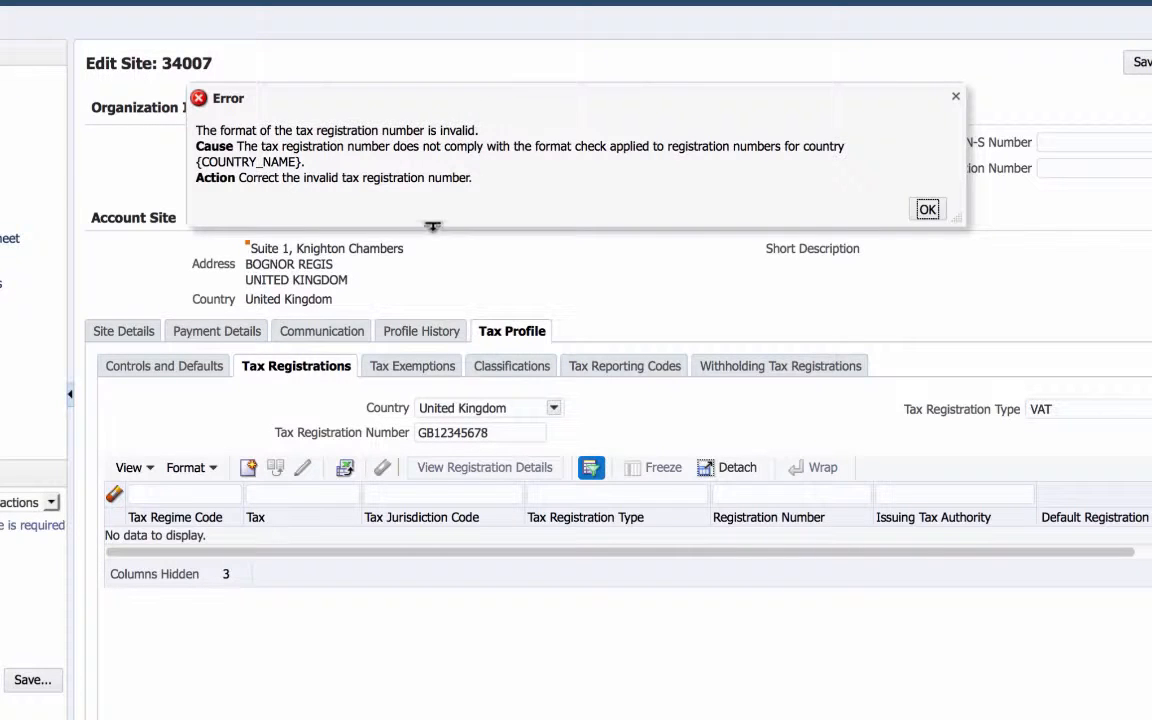
pyautogui.click(926, 208)
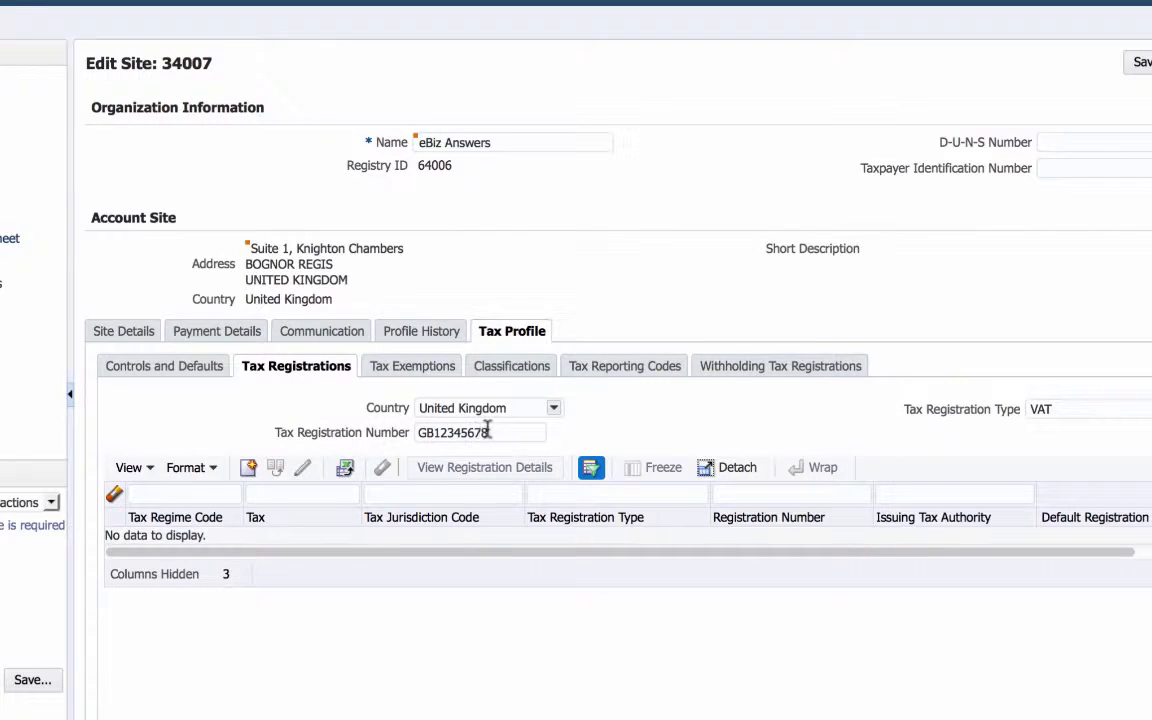
# Step: Replace the tax registration number with a real UK VAT number, remove the space inside it and save the site
pyautogui.moveTo(508, 429); pyautogui.dragTo(390, 430)
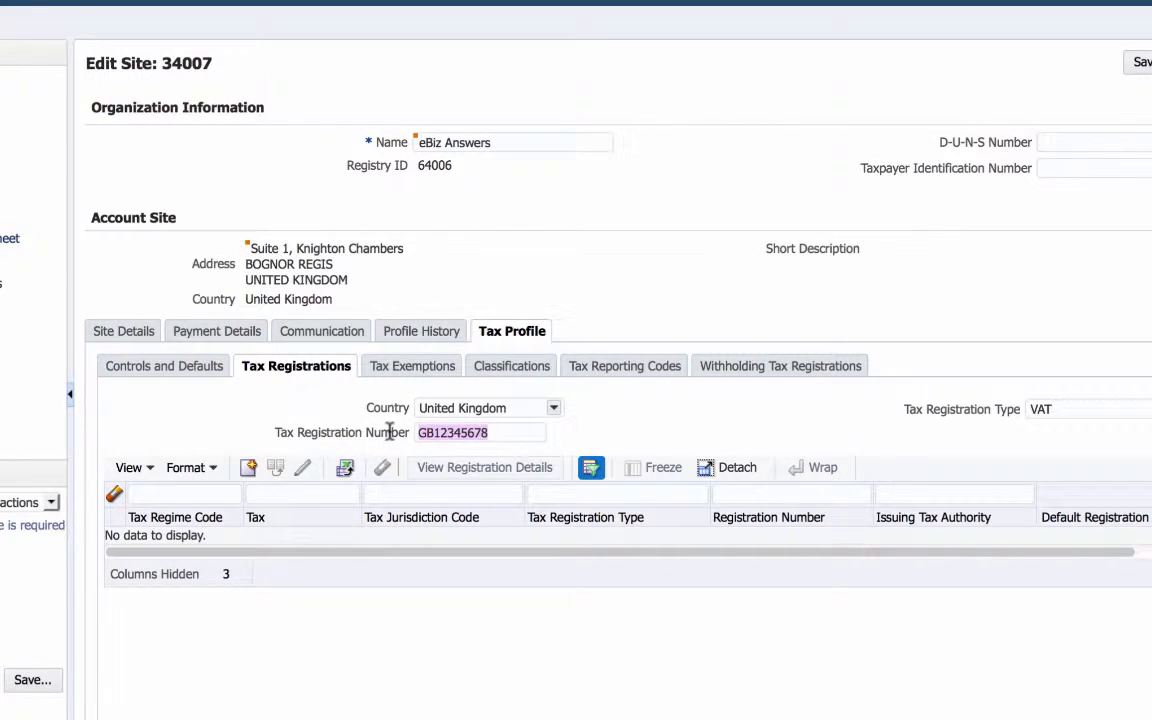
pyautogui.click(474, 432)
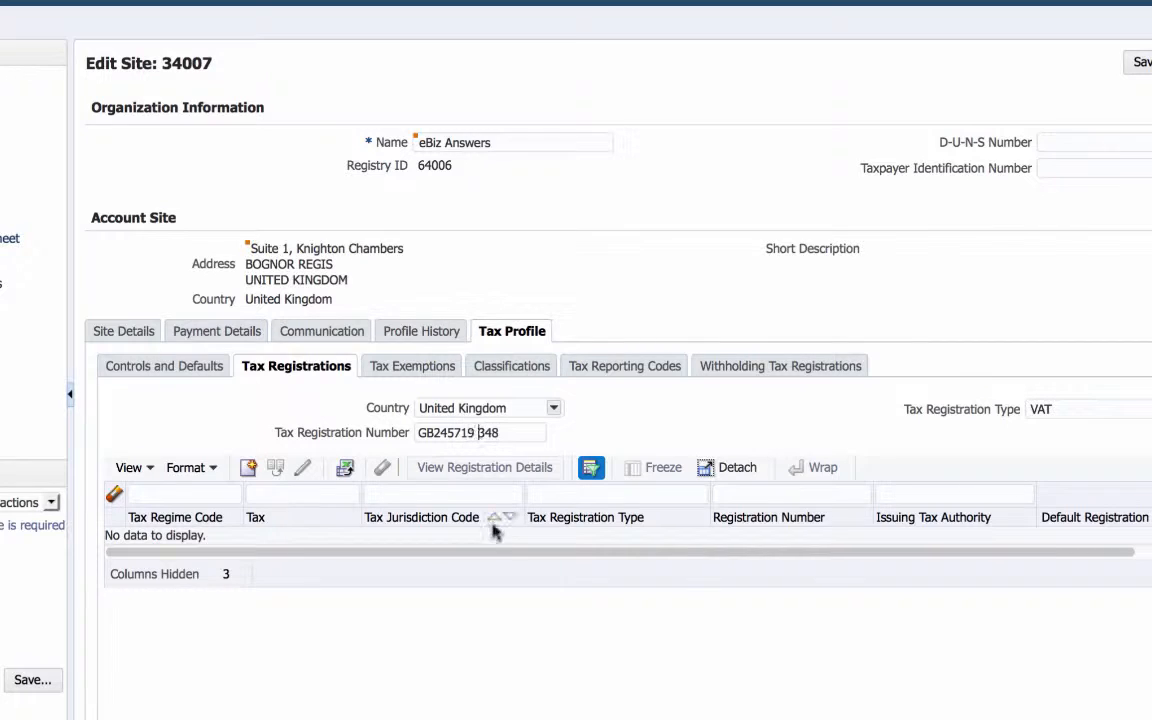
pyautogui.click(1140, 62)
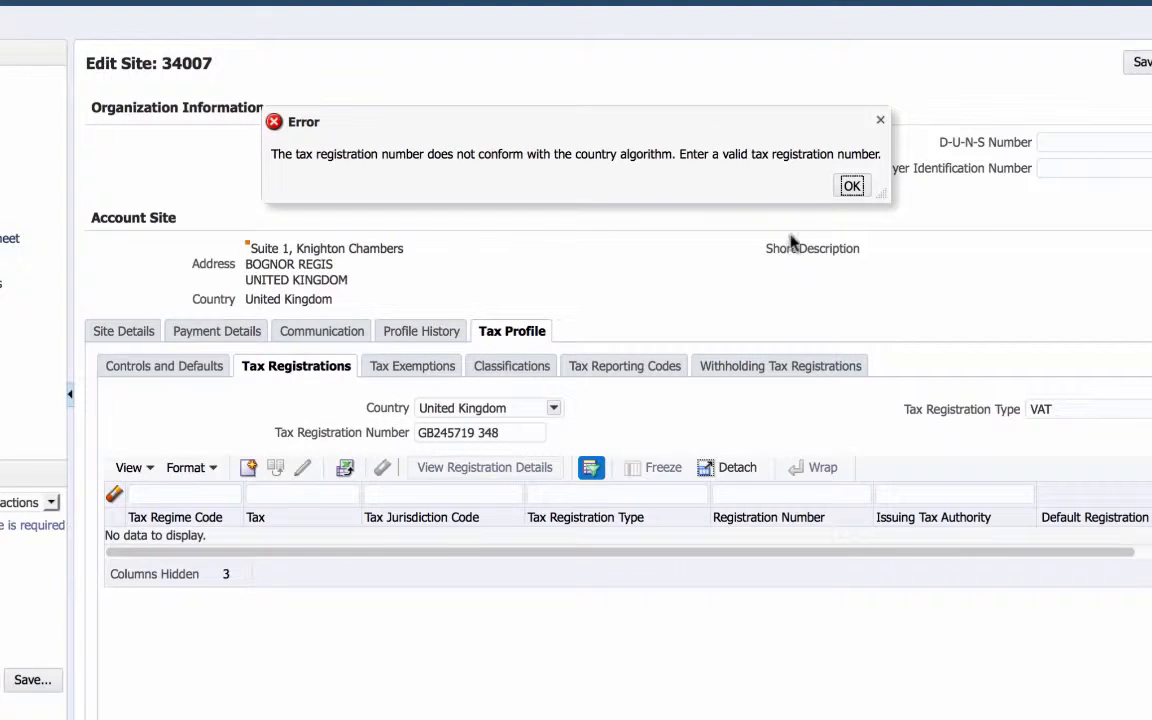
pyautogui.click(851, 185)
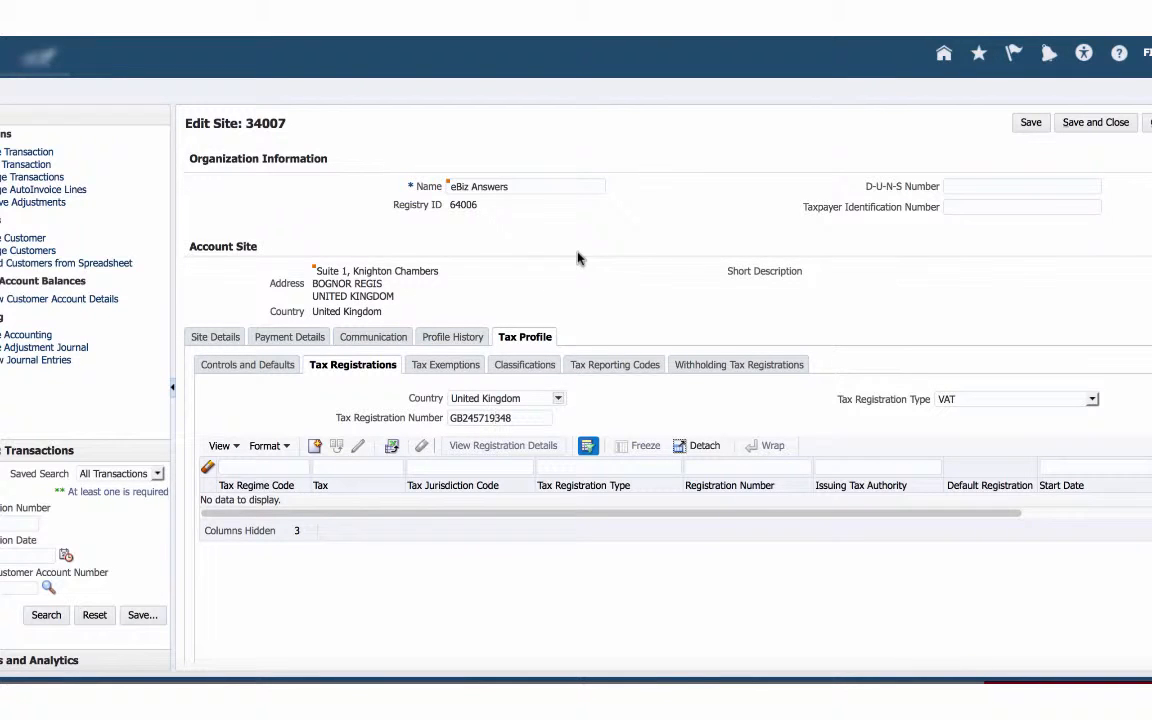
pyautogui.click(1030, 122)
# Step: Clear the tax registration number and the country from the site's tax registration header
pyautogui.moveTo(520, 418); pyautogui.dragTo(433, 413)
pyautogui.press('BackSpace')
pyautogui.moveTo(532, 397); pyautogui.dragTo(444, 397)
pyautogui.press('BackSpace')
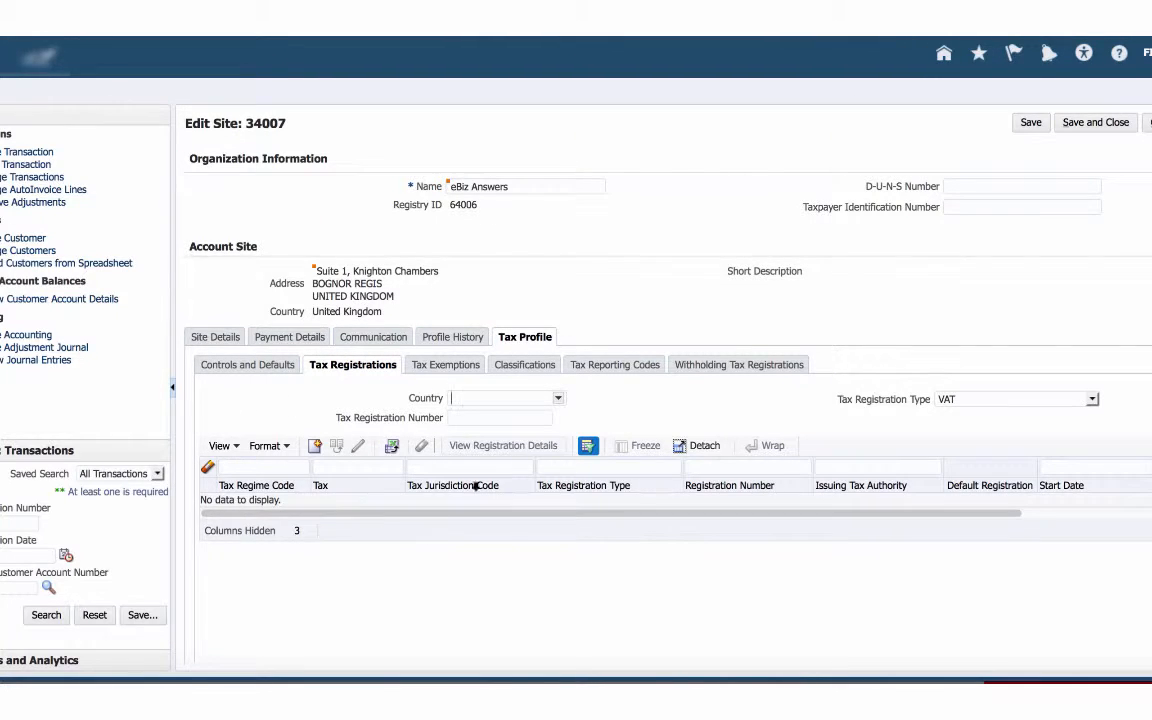
# Step: Create a new tax registration with tax regime code GB VAT and tax GB VAT
pyautogui.click(314, 447)
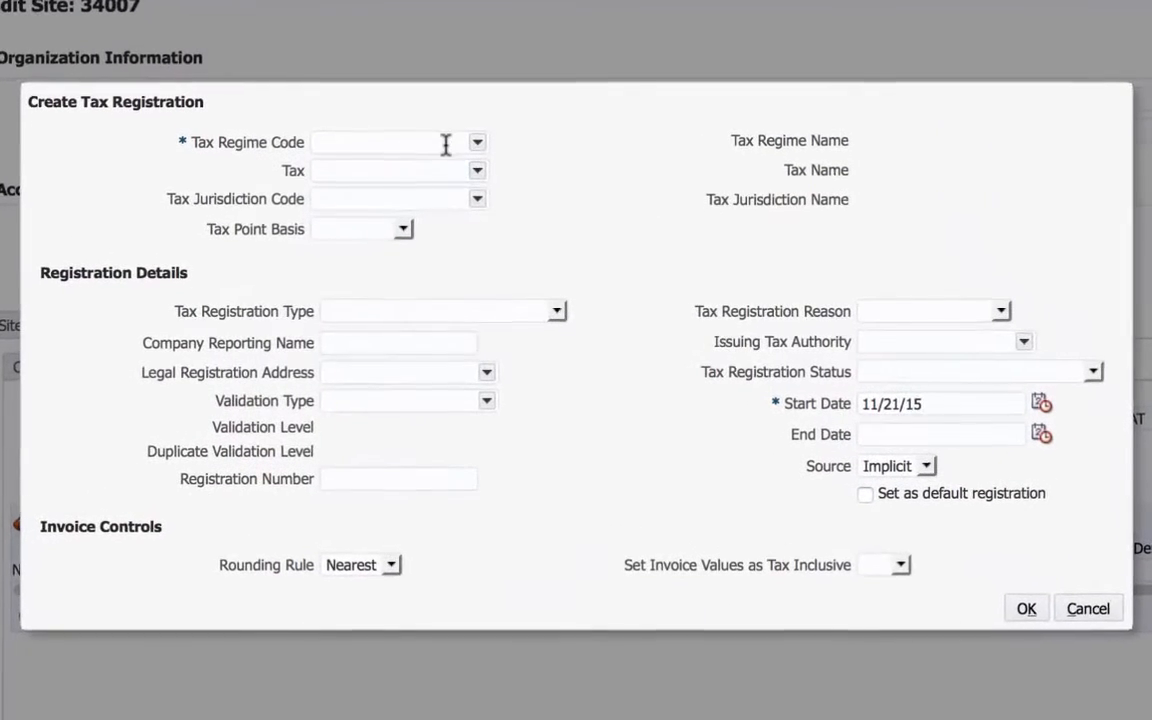
pyautogui.click(425, 137)
pyautogui.write('g')
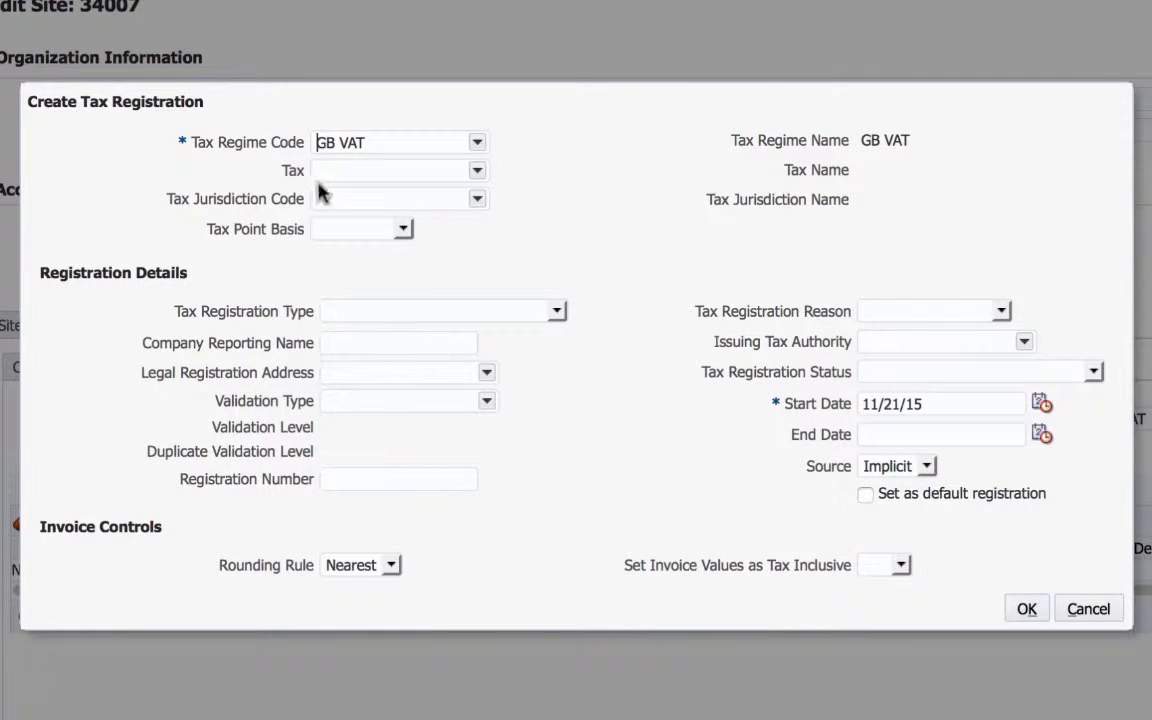
pyautogui.write('gb vat')
pyautogui.press('Tab')
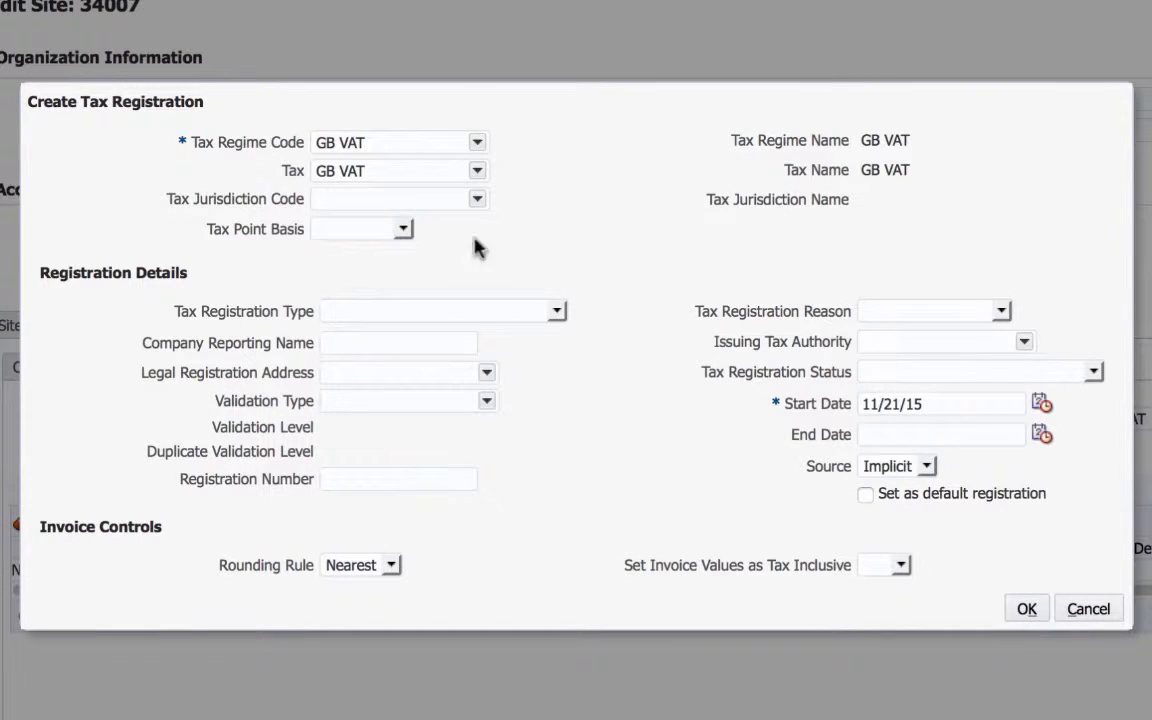
# Step: Set the new registration's tax point basis to Invoice and its tax registration type to VAT
pyautogui.click(403, 229)
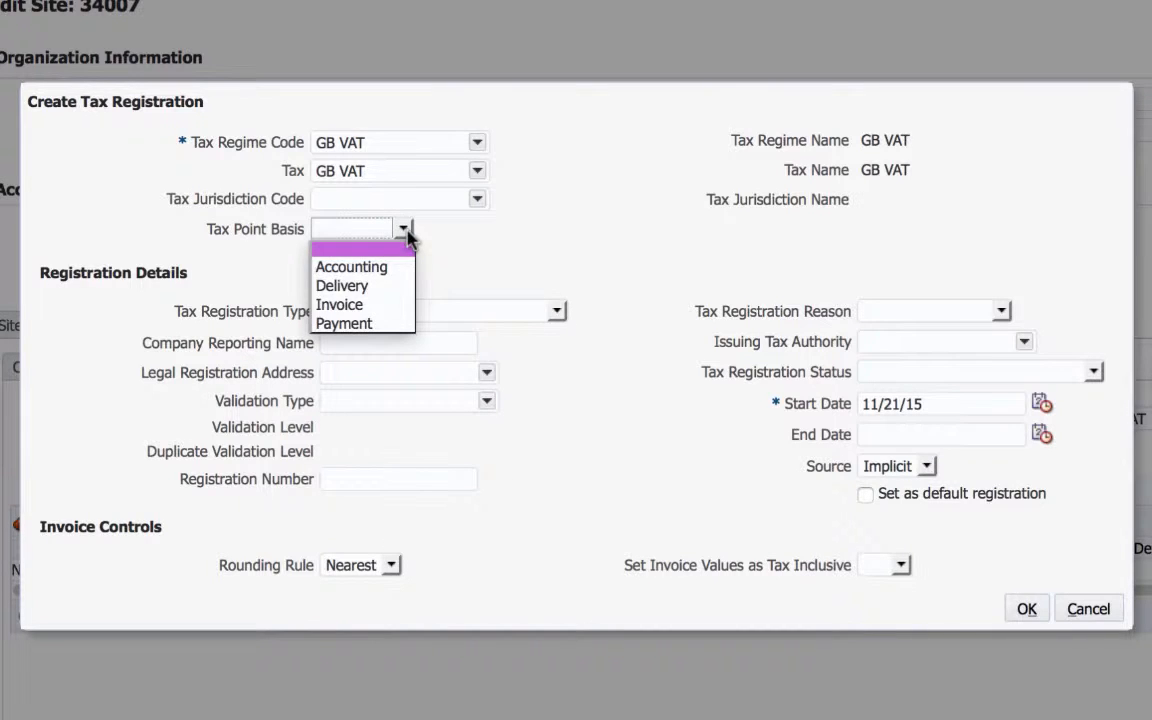
pyautogui.click(349, 308)
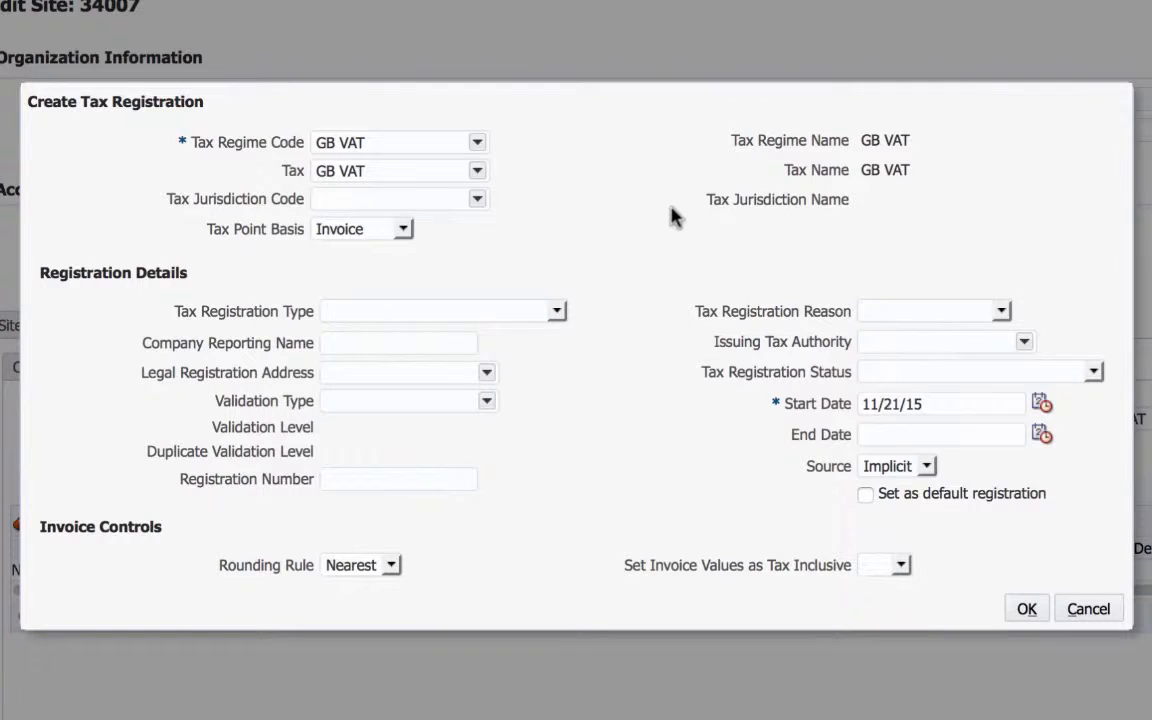
pyautogui.click(555, 311)
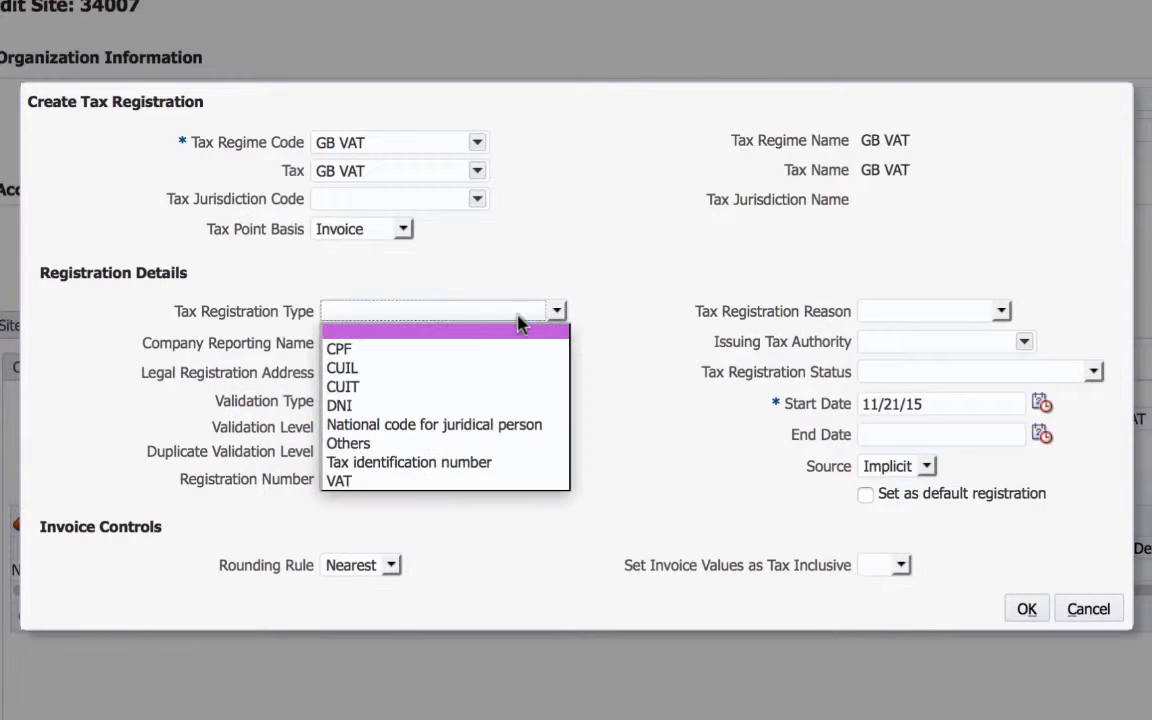
pyautogui.click(378, 484)
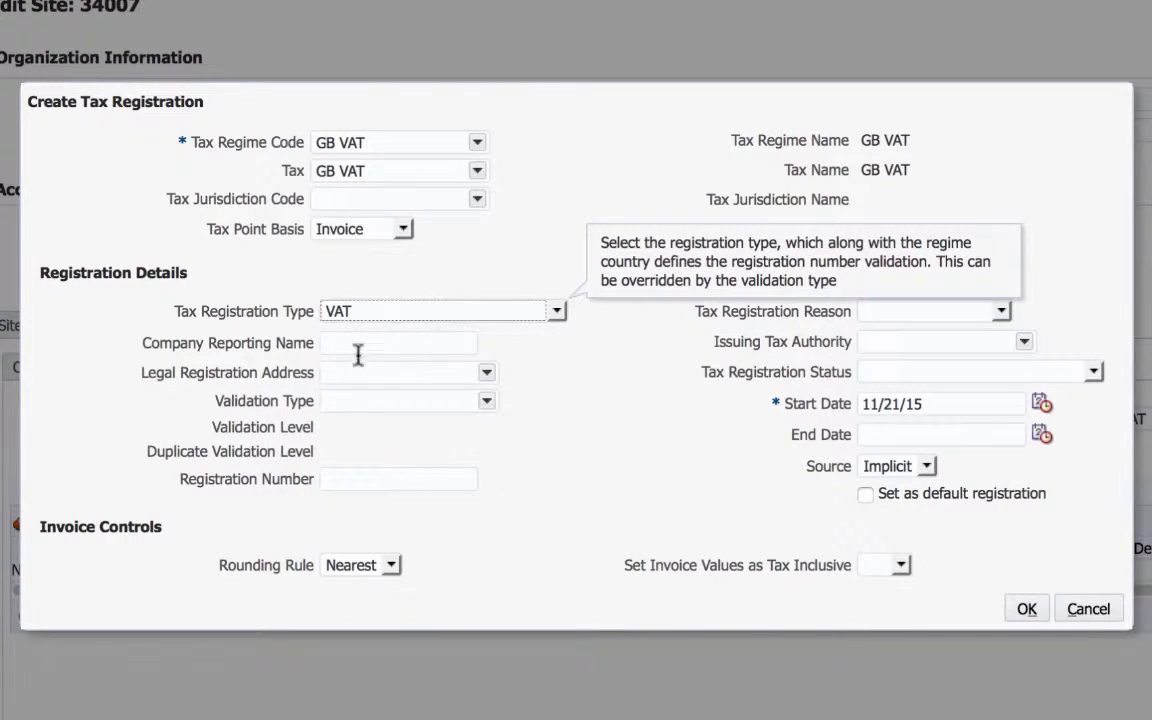
pyautogui.click(487, 403)
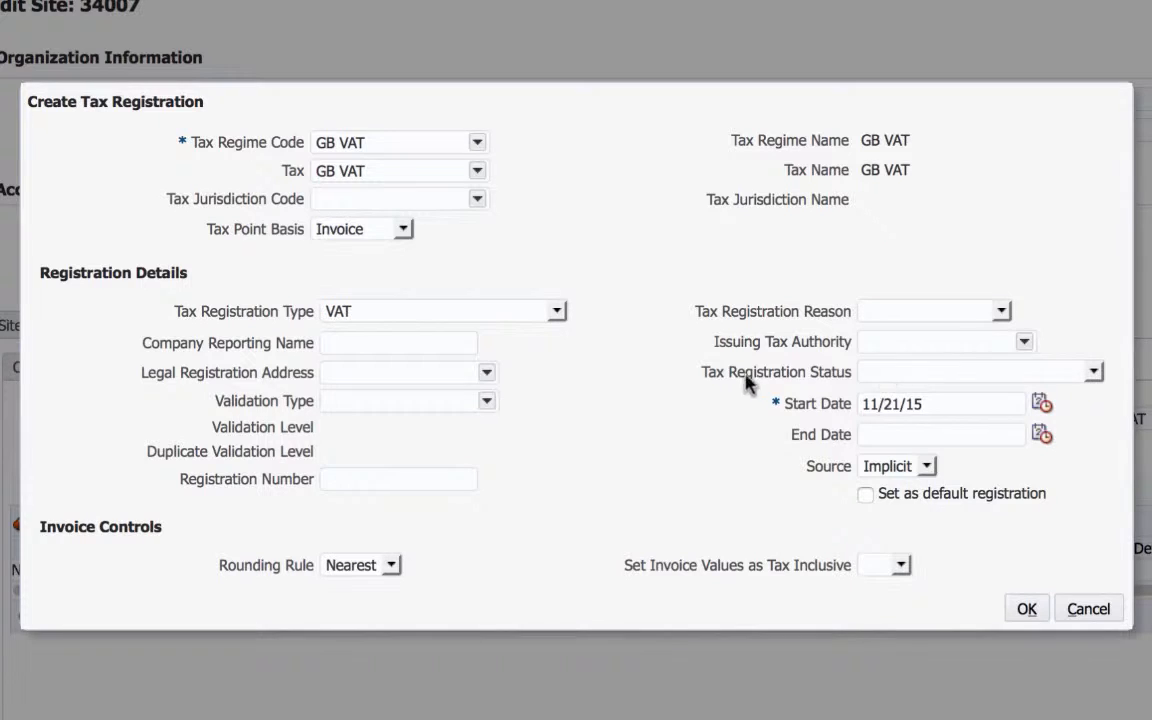
# Step: Set the tax registration status to Not Registered and the start date to 1/1/00, and confirm the new registration
pyautogui.click(1093, 372)
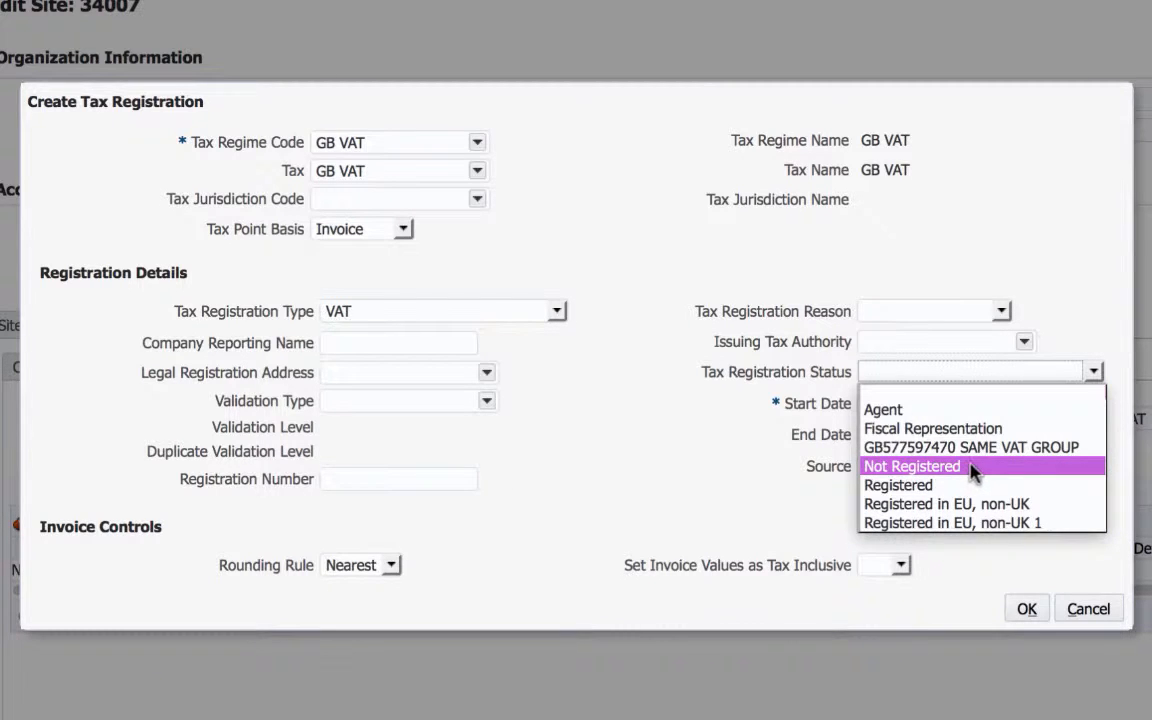
pyautogui.click(940, 469)
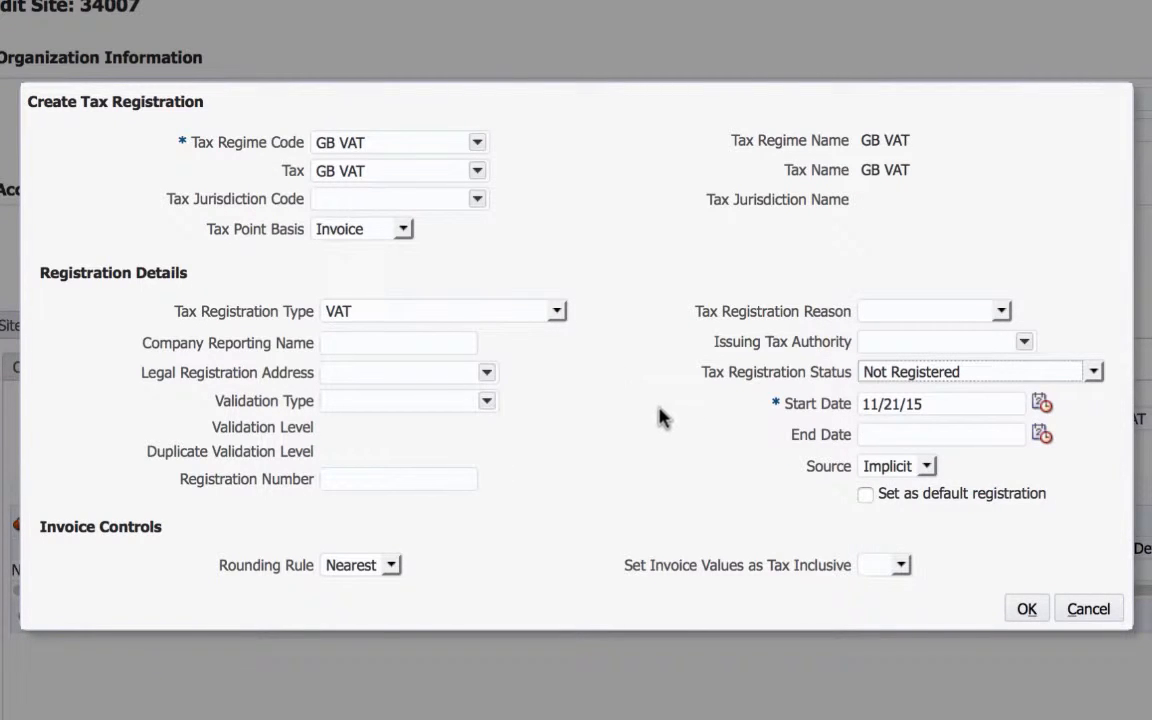
pyautogui.moveTo(954, 402); pyautogui.dragTo(775, 398)
pyautogui.write('1/1/00')
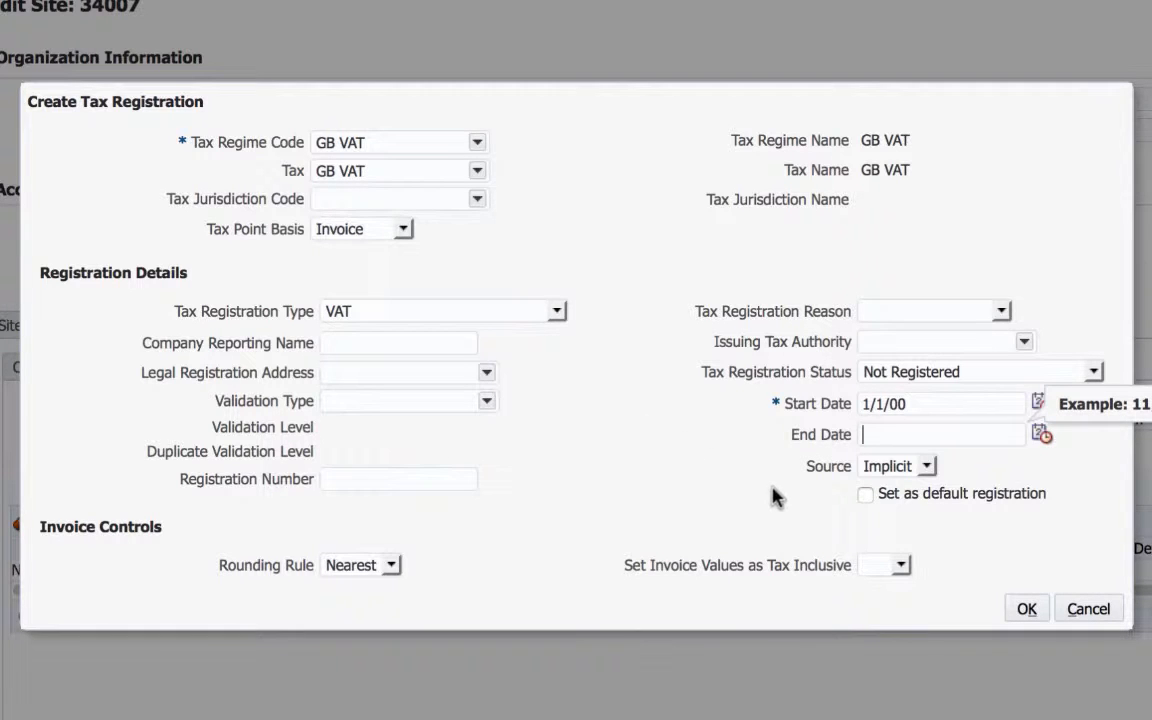
pyautogui.click(1022, 610)
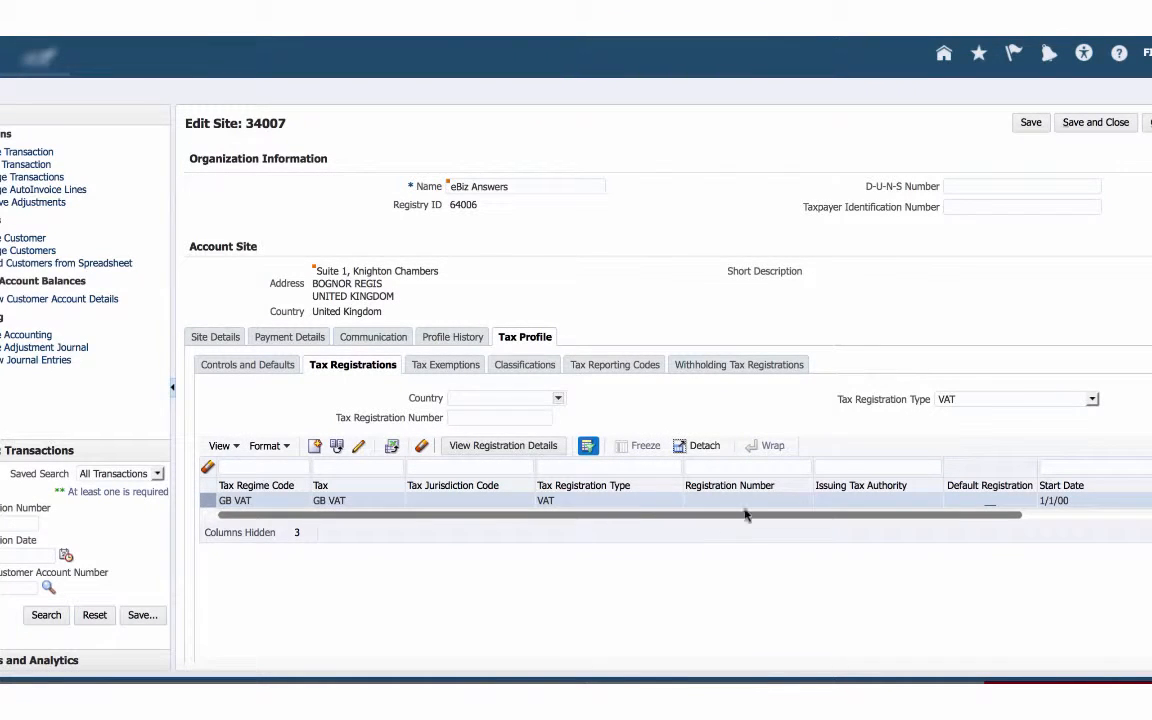
# Step: Review the GB VAT registration's details without changing them, and look at the site's tax exemptions
pyautogui.moveTo(748, 514); pyautogui.dragTo(712, 504)
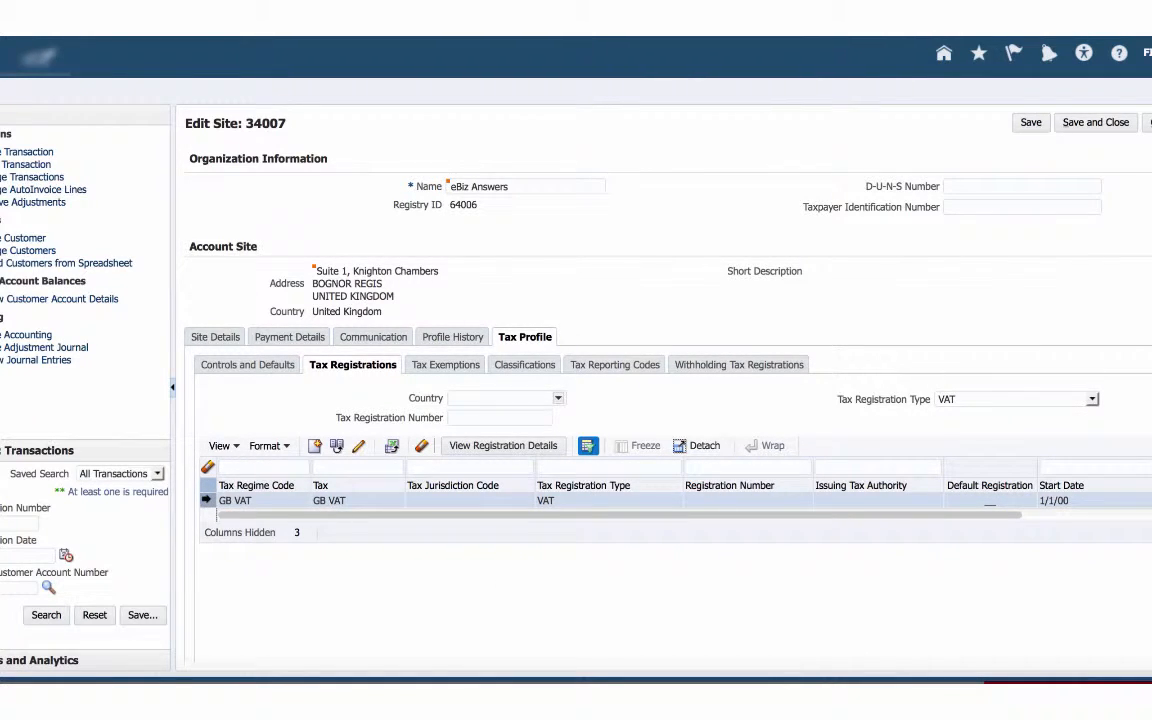
pyautogui.click(357, 447)
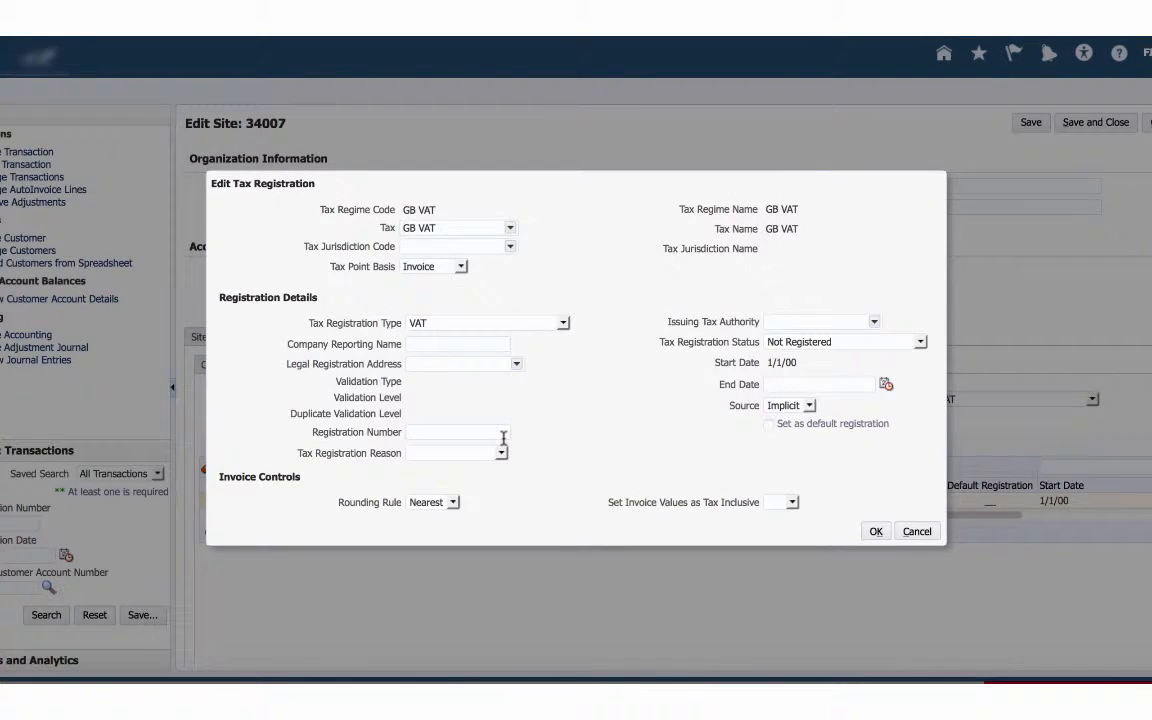
pyautogui.click(916, 532)
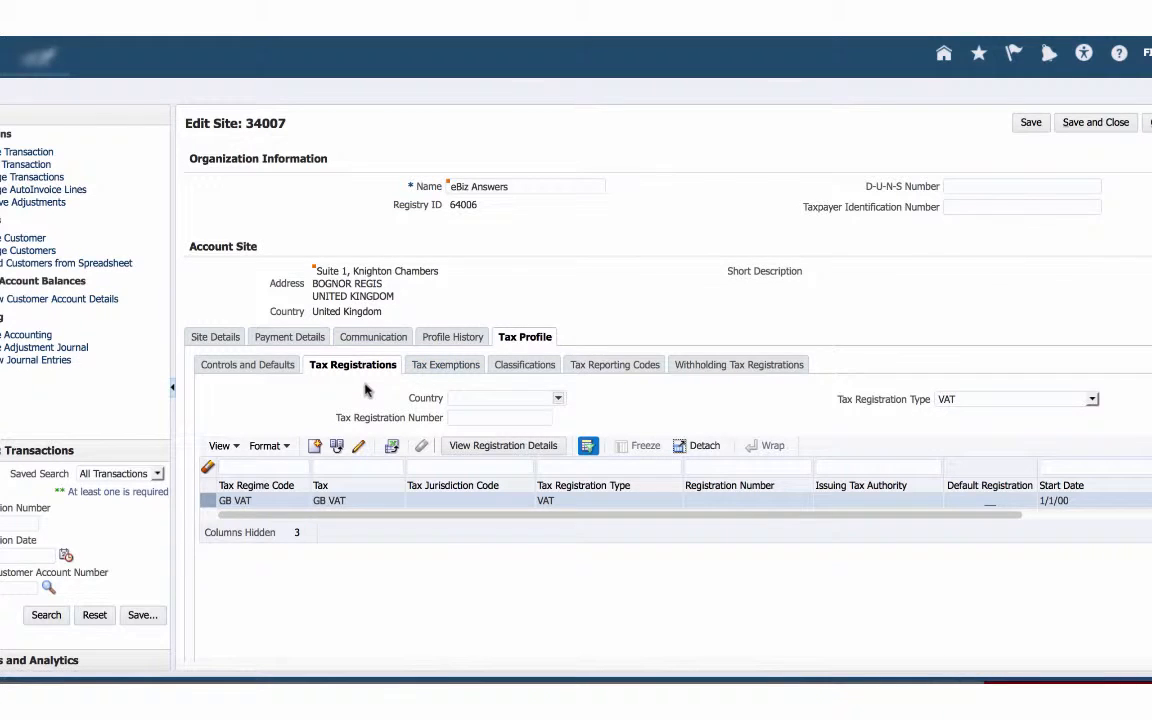
pyautogui.click(444, 366)
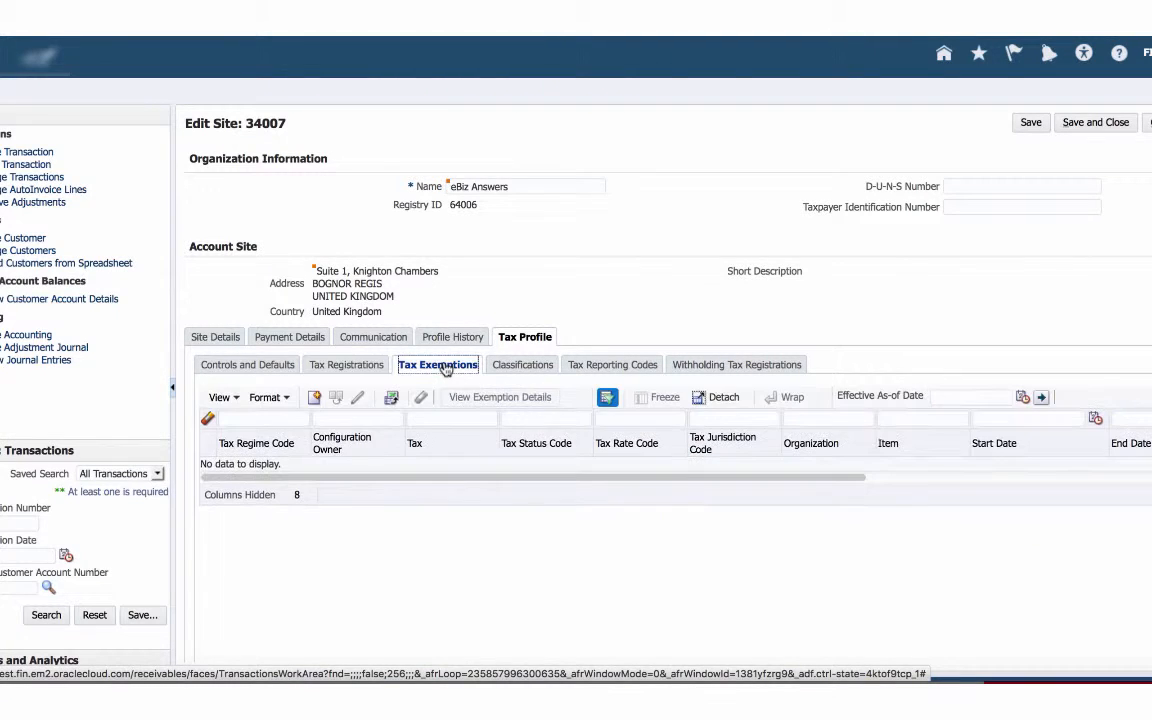
# Step: Add a fiscal classification row to the site's tax profile with the type code TAX GB PARTY CODES
pyautogui.click(517, 366)
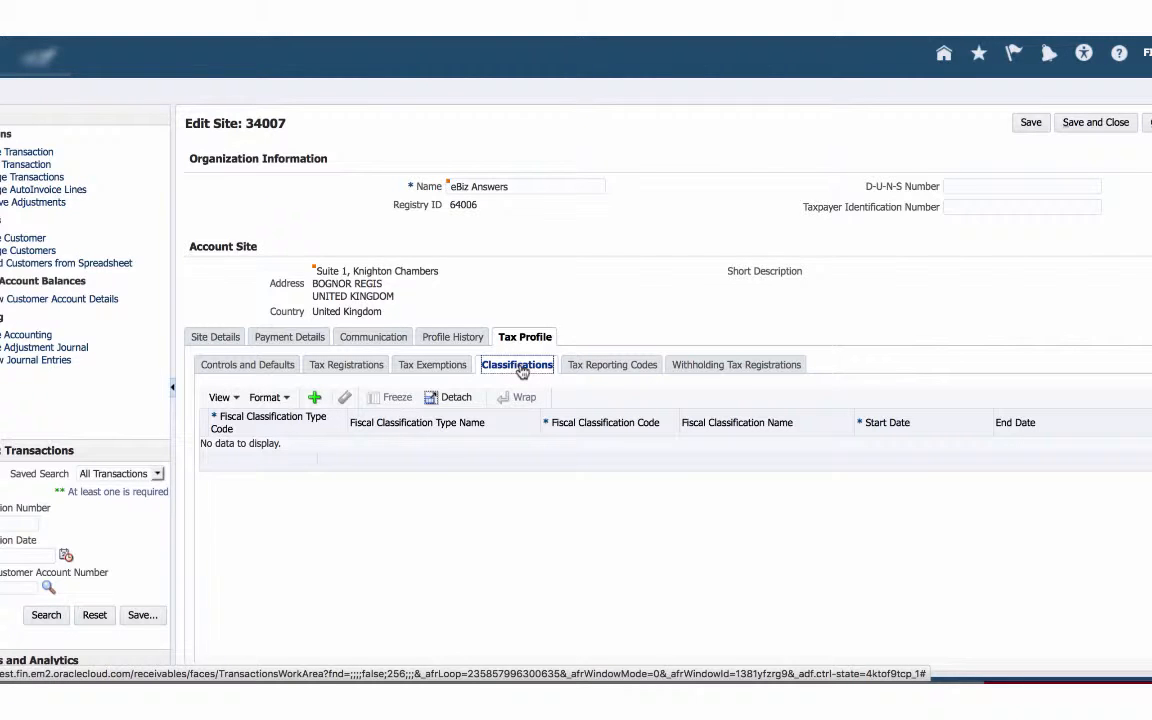
pyautogui.click(315, 399)
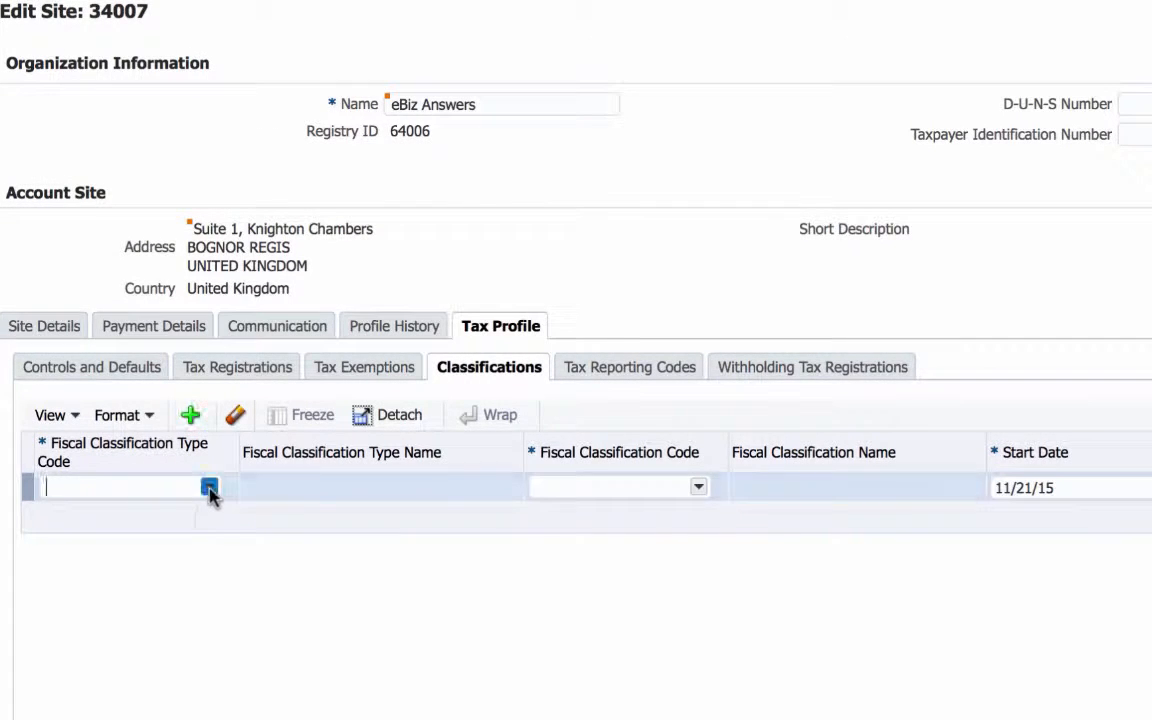
pyautogui.click(208, 490)
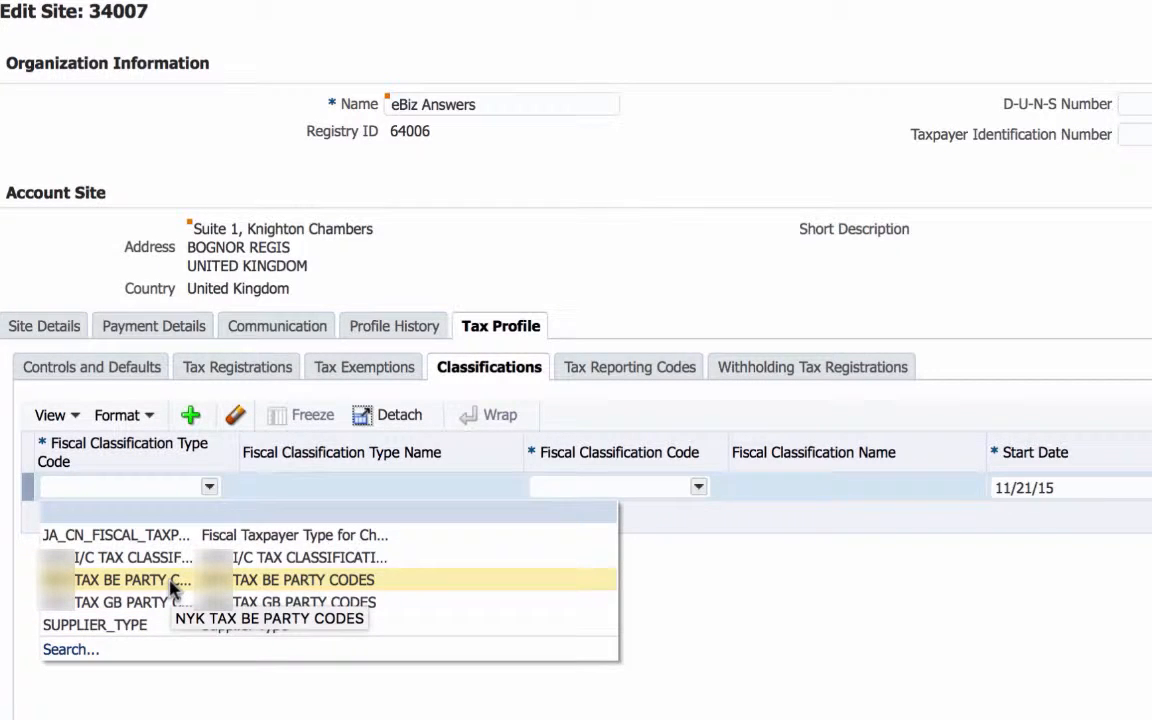
pyautogui.click(98, 485)
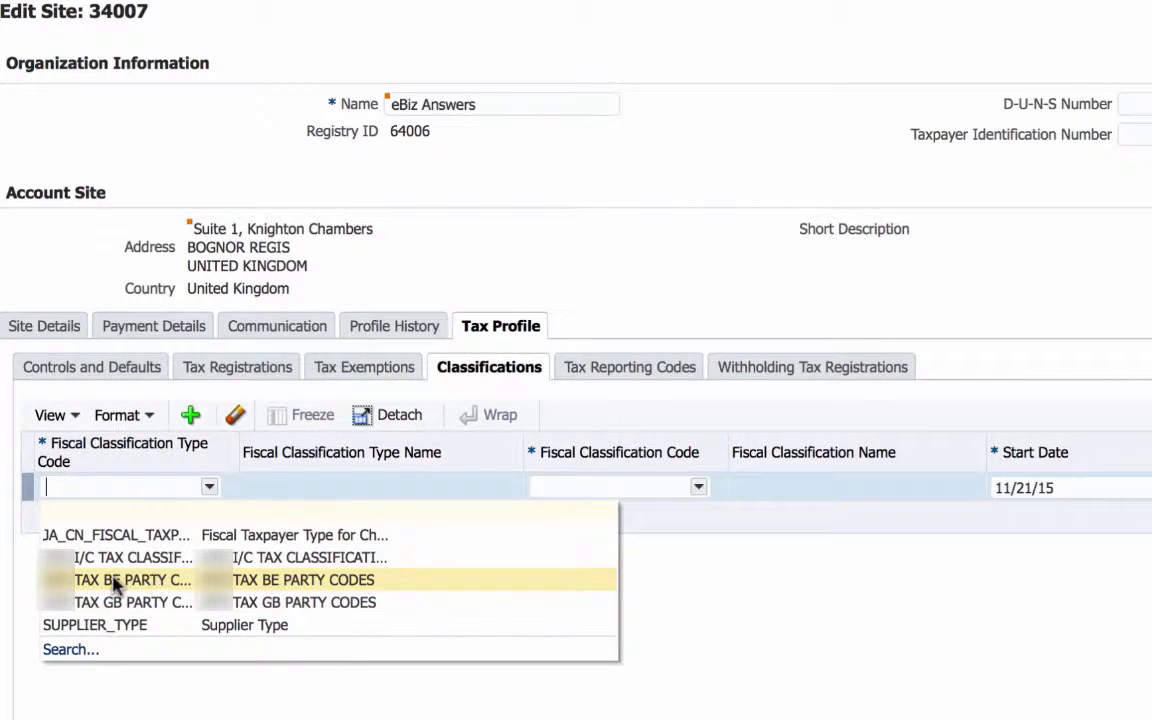
pyautogui.click(140, 602)
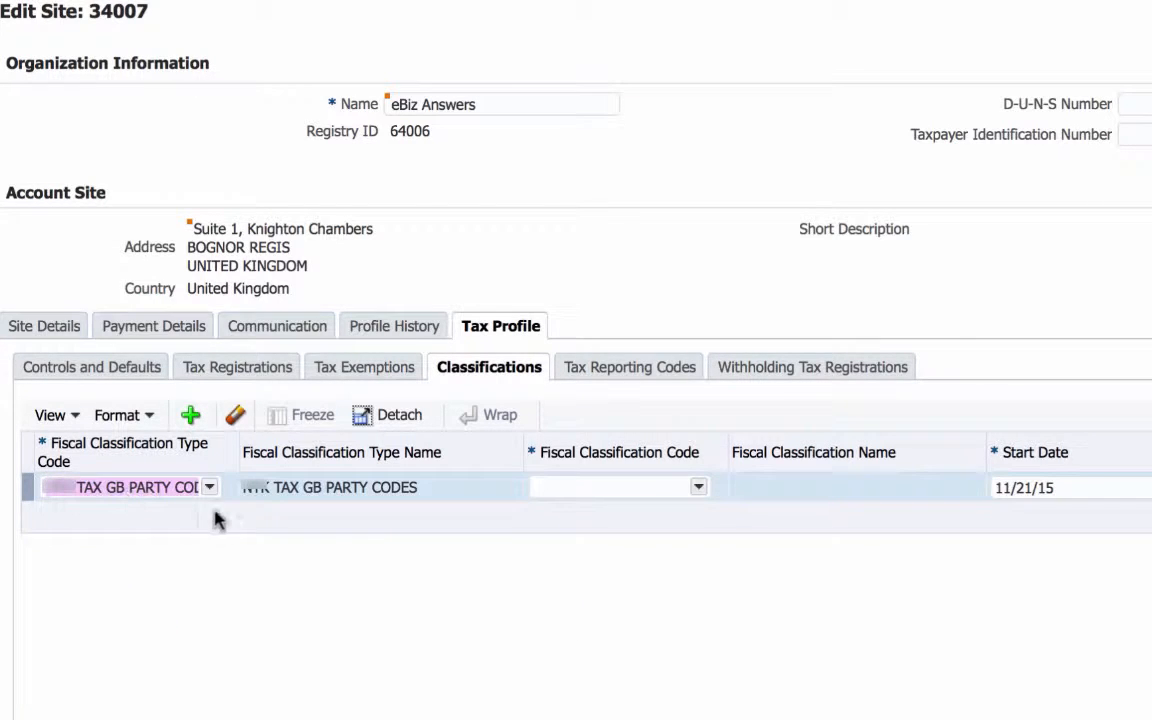
# Step: Set the fiscal classification code of the new row to GB_EXEMPT, Exempt from VAT
pyautogui.click(698, 488)
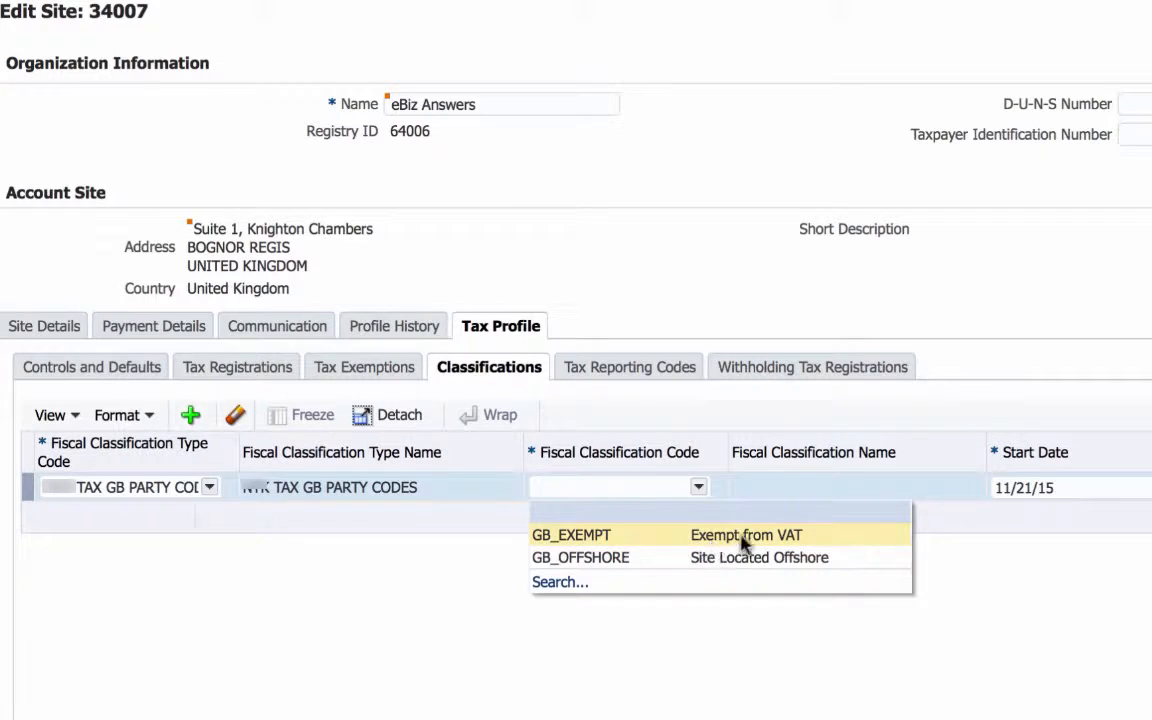
pyautogui.click(815, 540)
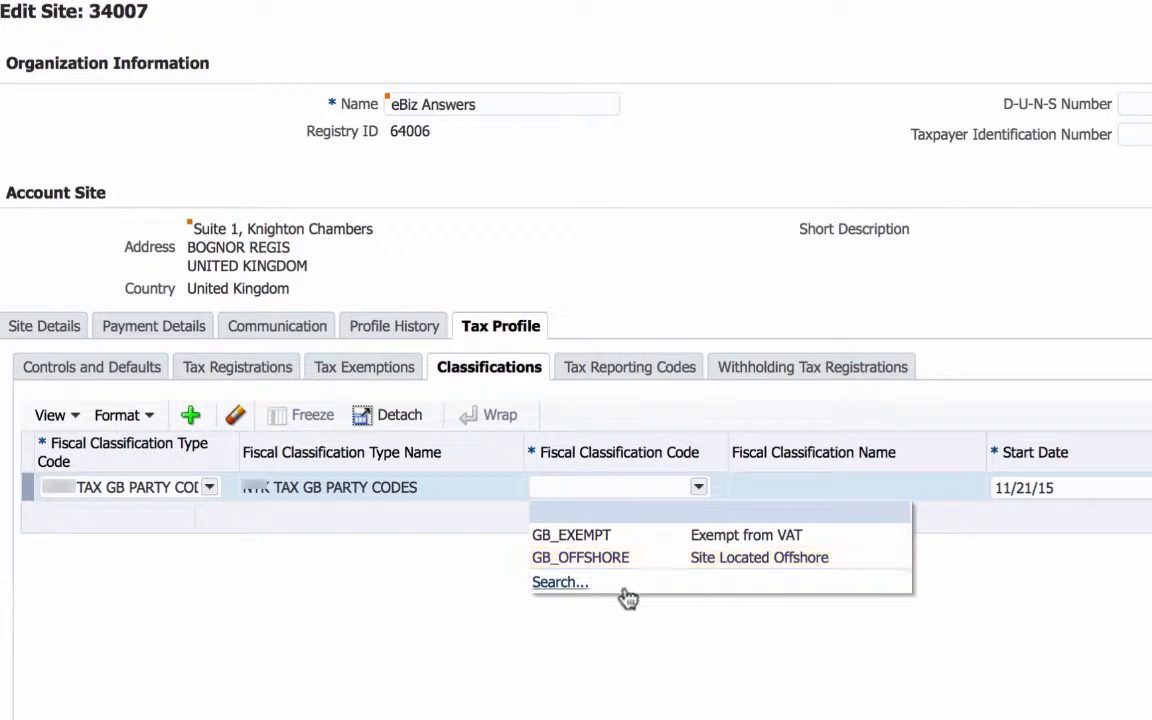
pyautogui.click(584, 541)
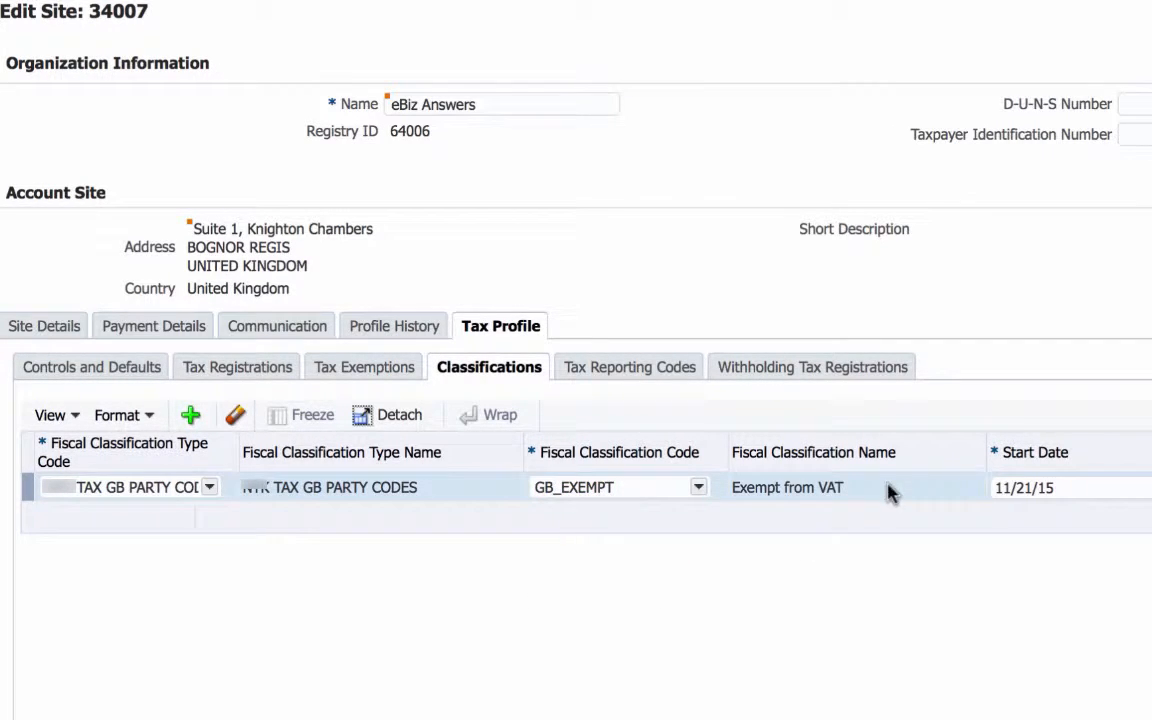
# Step: Set the classification's start date to 1/1/15 and check the available fiscal classification codes without changing the selection
pyautogui.write('1-115')
pyautogui.press('BackSpace')
pyautogui.press('BackSpace')
pyautogui.press('BackSpace')
pyautogui.press('BackSpace')
pyautogui.press('BackSpace')
pyautogui.write('1/1/15')
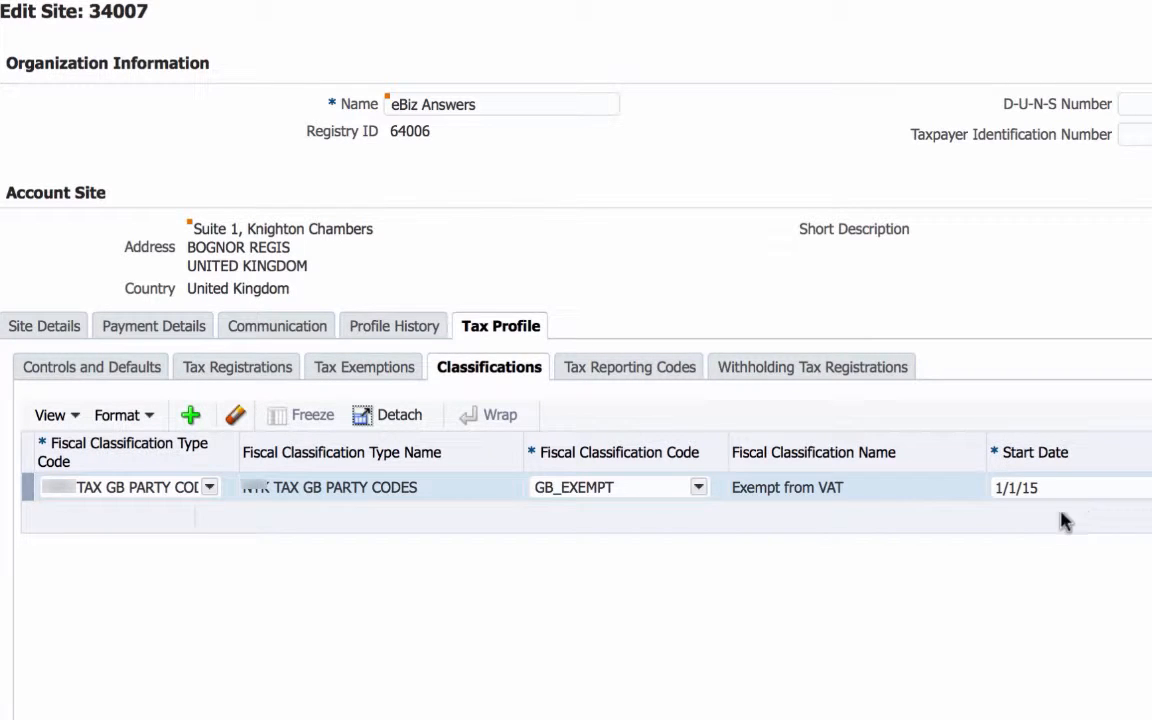
pyautogui.click(699, 487)
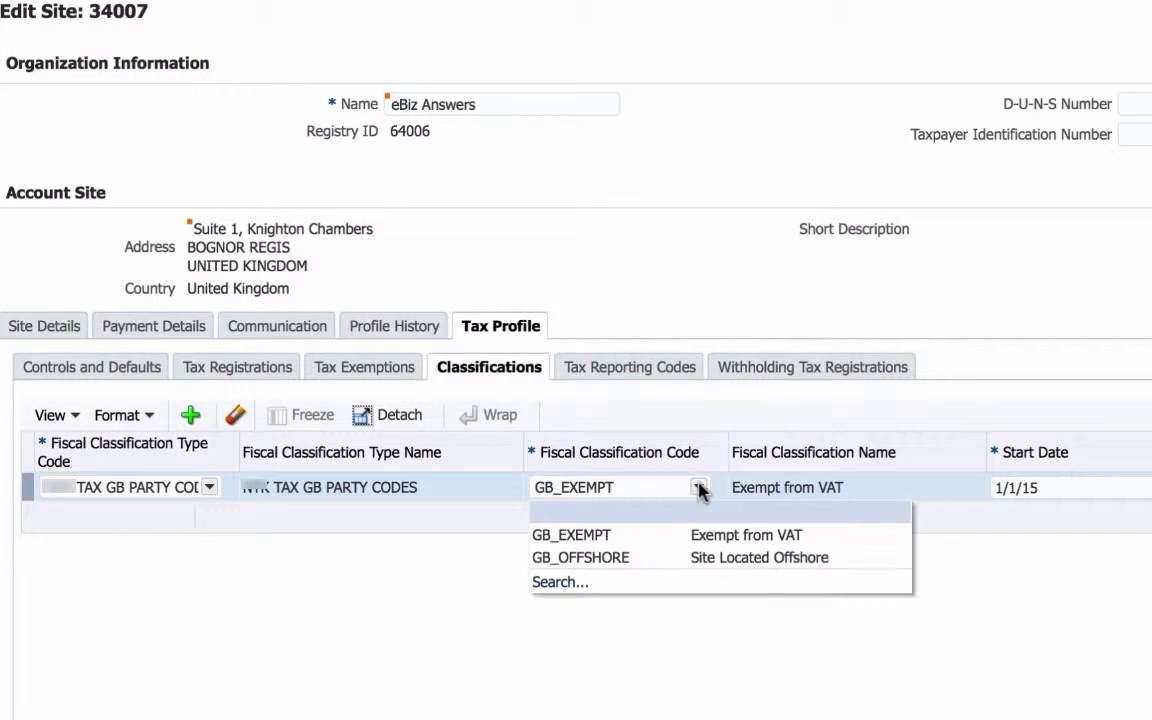
pyautogui.click(974, 501)
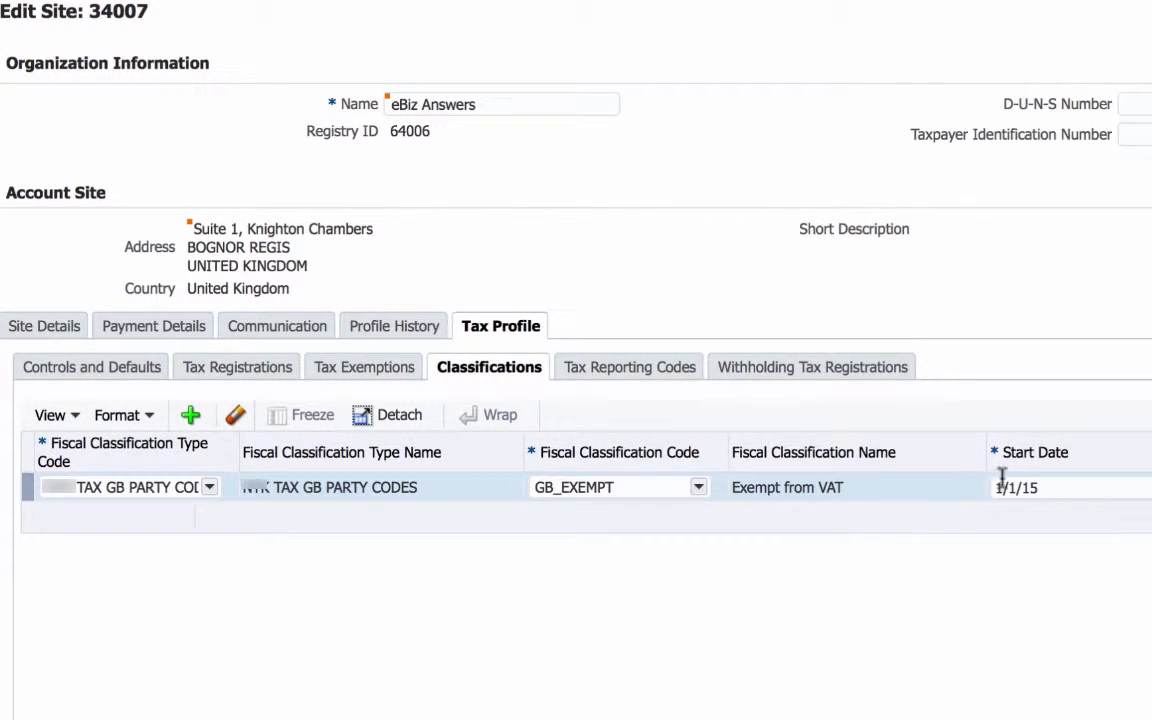
# Step: Look at the site's tax reporting codes and withholding tax registrations, and save and close the site
pyautogui.click(612, 372)
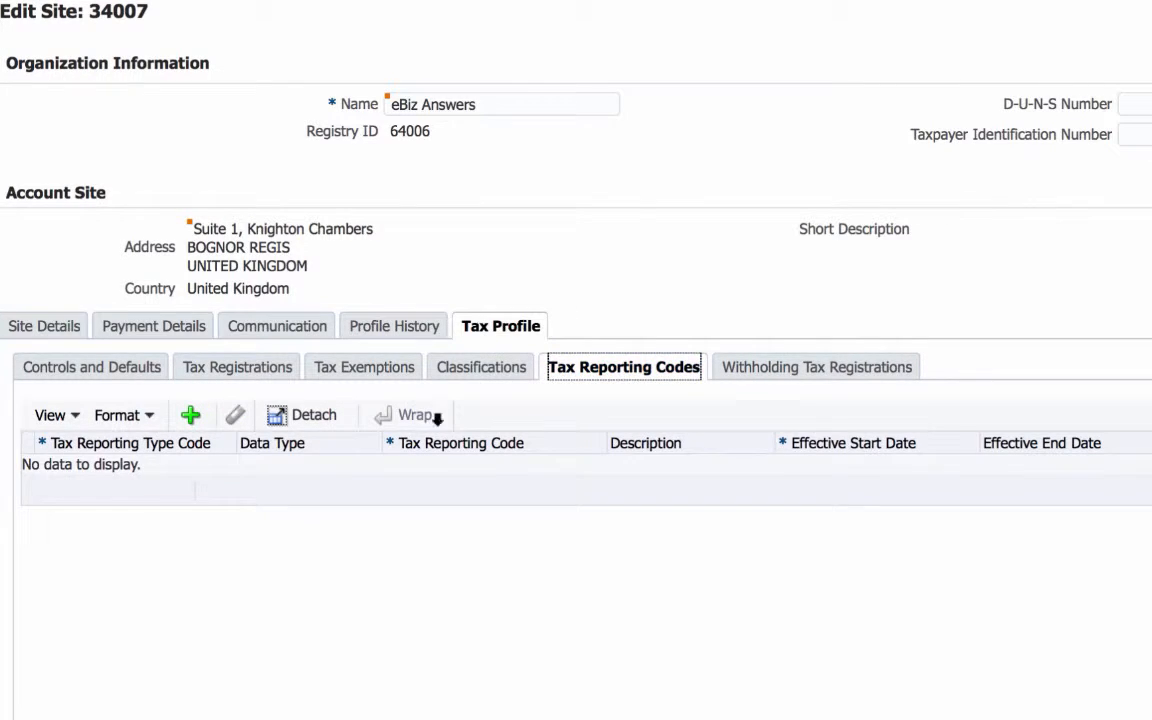
pyautogui.click(805, 370)
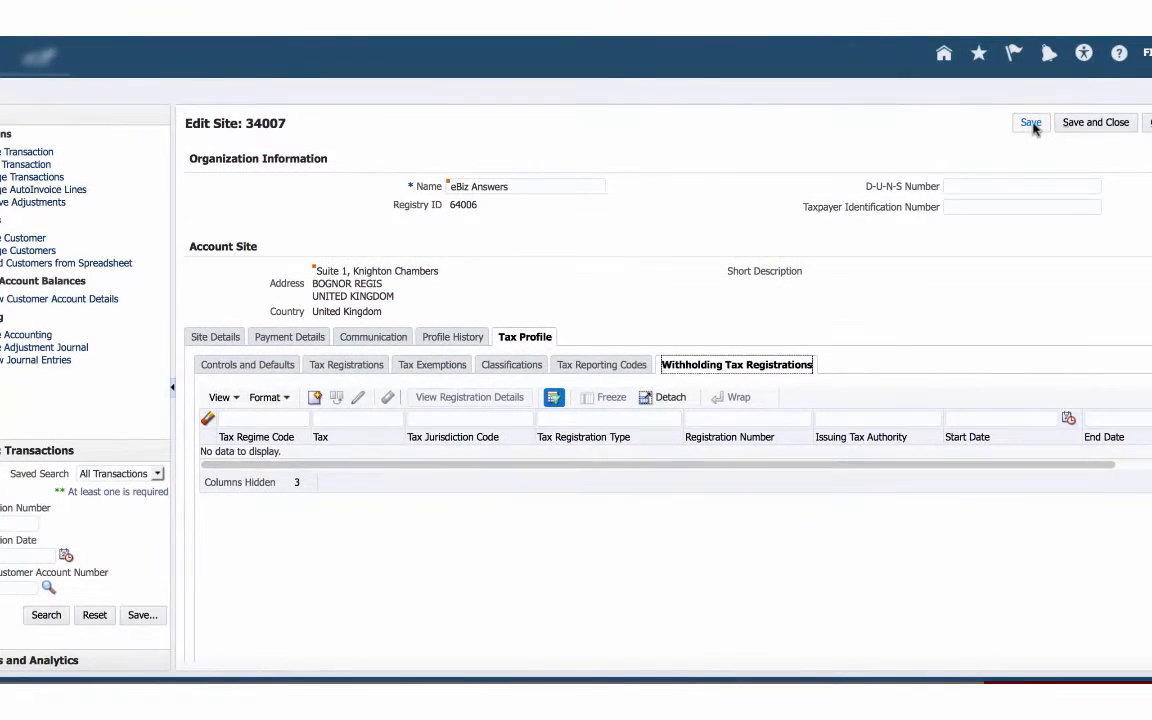
pyautogui.click(1034, 124)
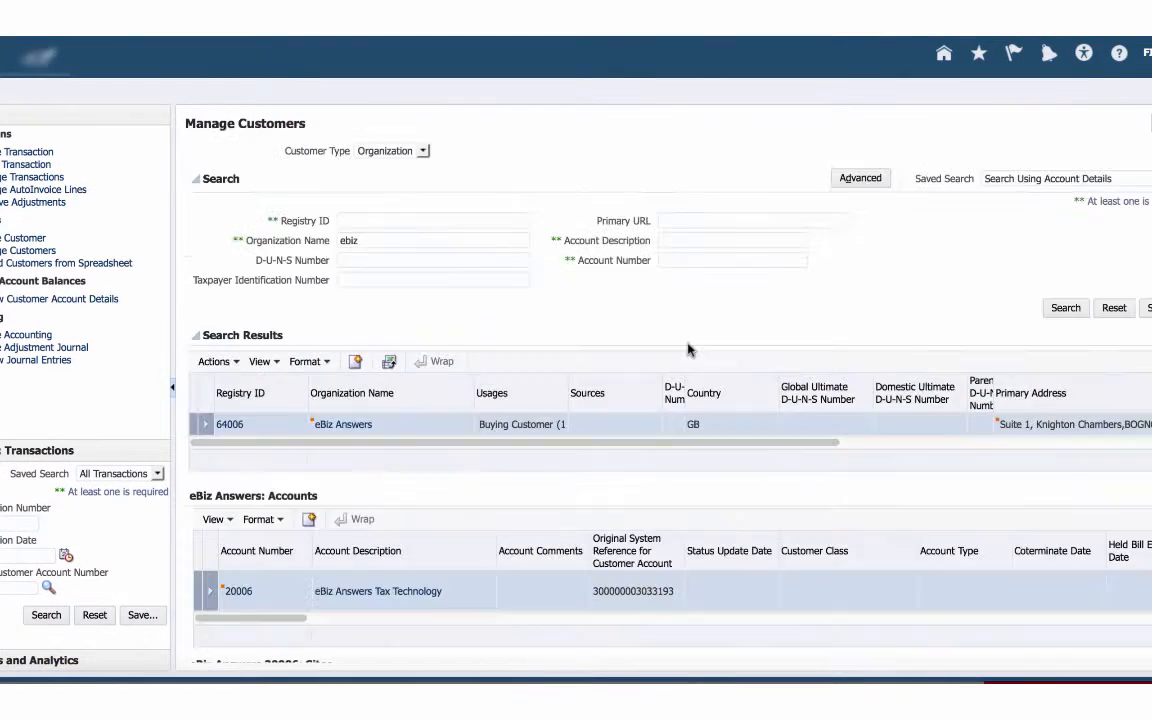
pyautogui.scroll(-2, 400, 532)
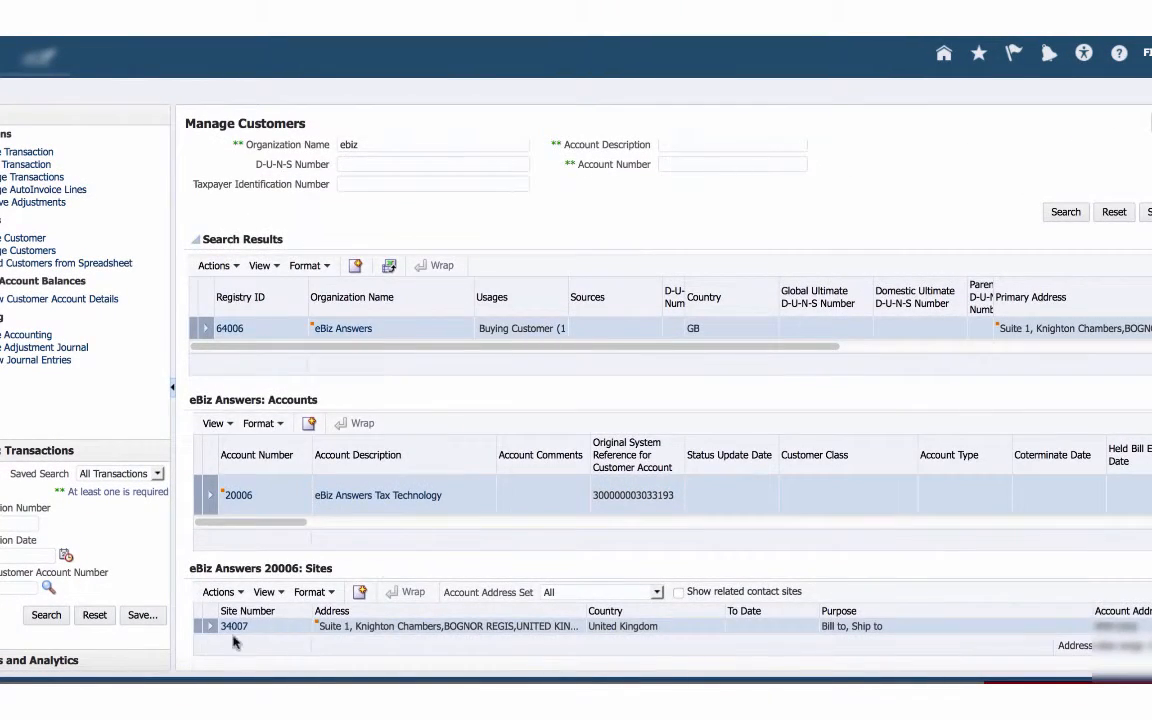